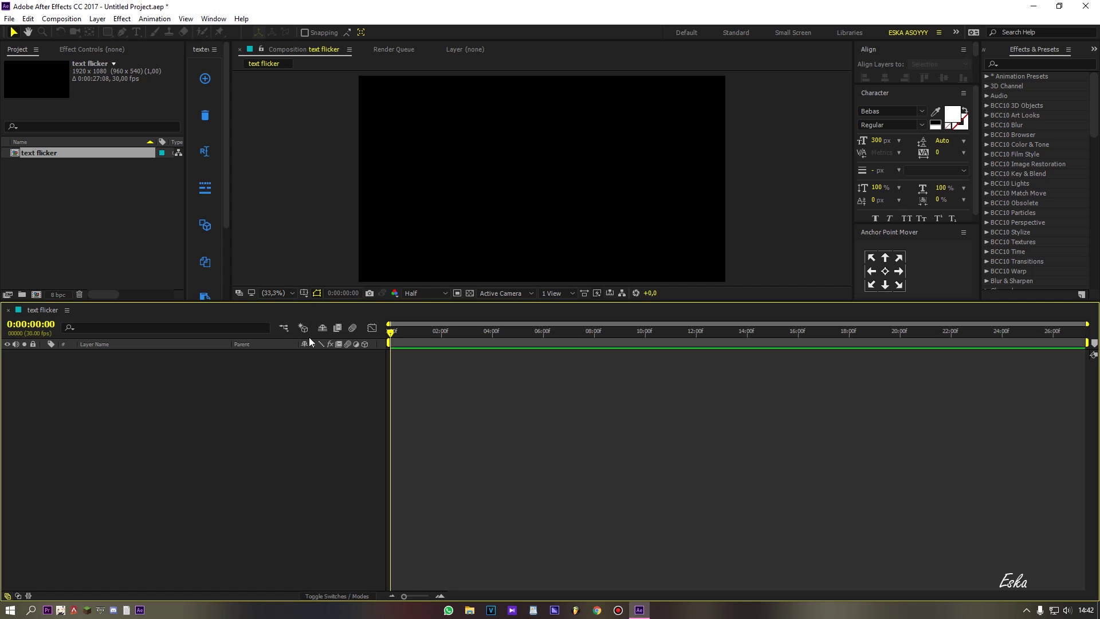
- Bring up the layer menu in the empty black text flicker composition's timeline
{"action": "right_click", "coordinate": [190, 425]}
- Add a new text layer reading ESKA to the composition
{"action": "mouse_move", "coordinate": [300, 437]}
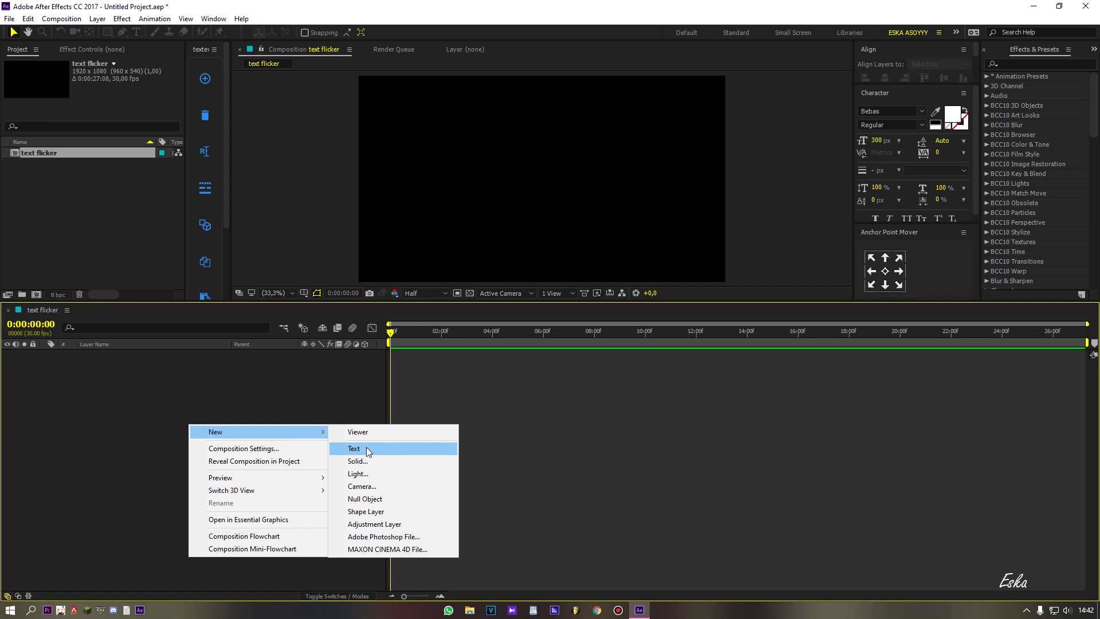
{"action": "left_click", "coordinate": [390, 448]}
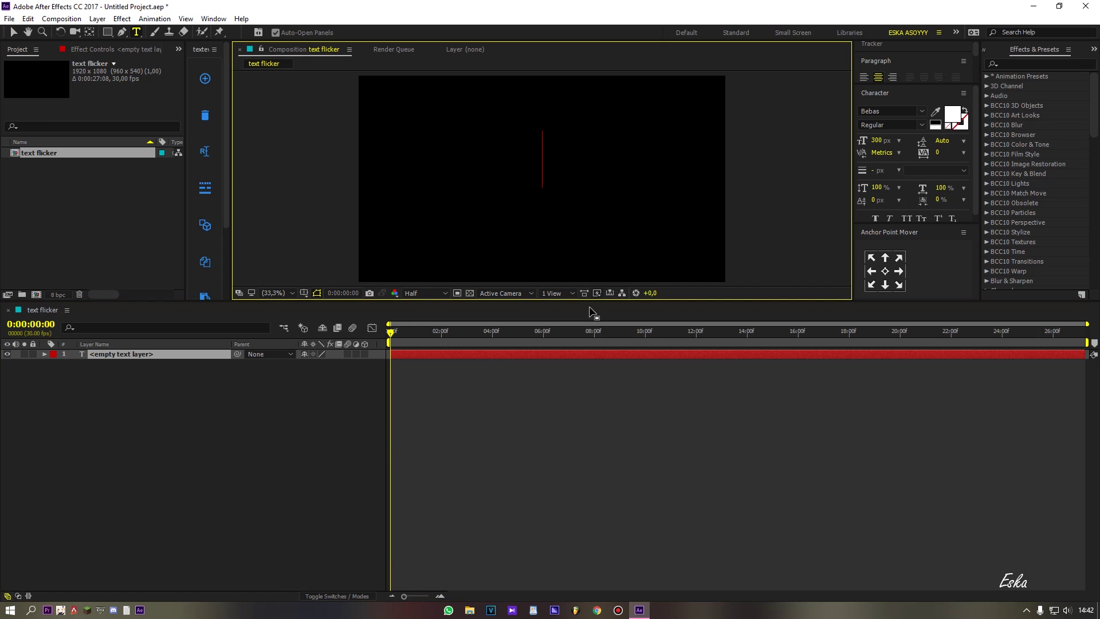
{"action": "type", "text": "ESKA"}
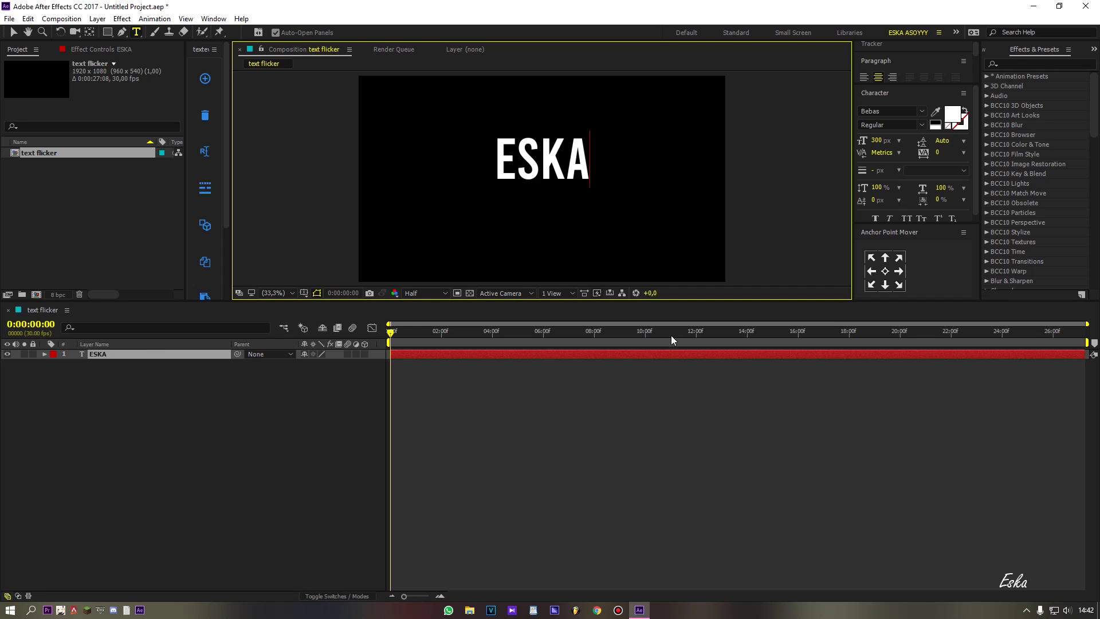
- Search Effects & Presets for 'typ' and apply the Typewriter preset to the ESKA layer
{"action": "left_click", "coordinate": [1031, 64]}
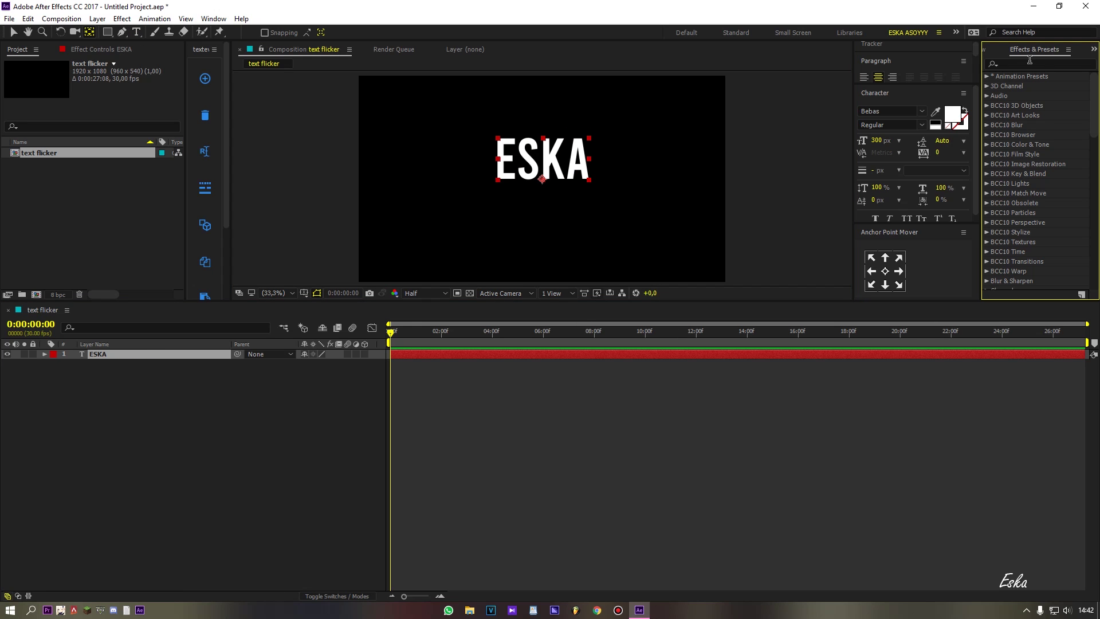
{"action": "type", "text": "typ"}
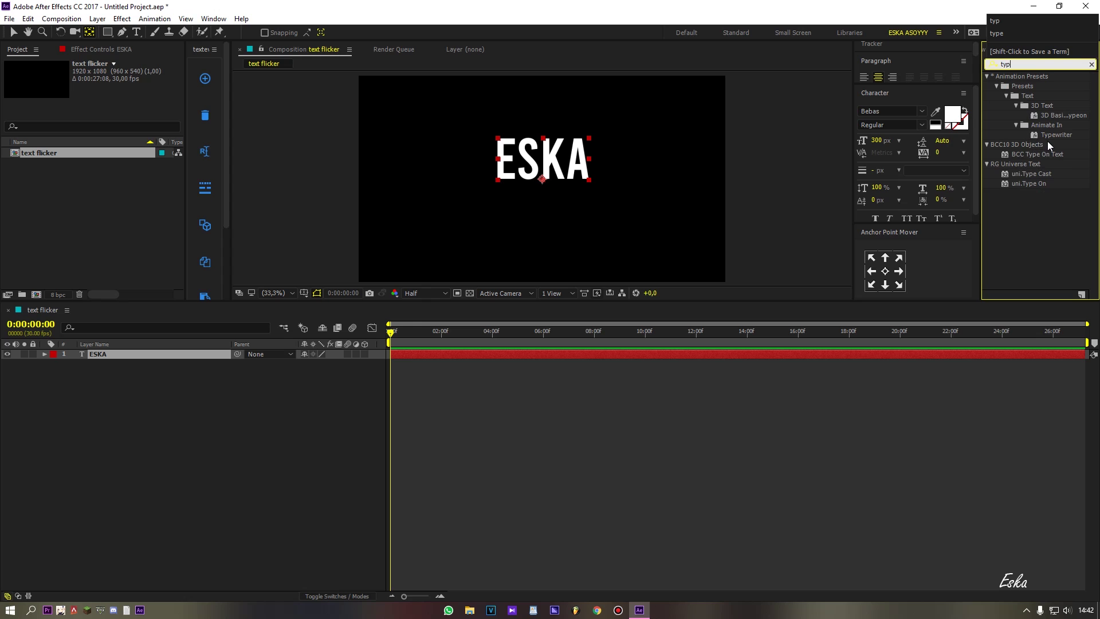
{"action": "left_click_drag", "start_coordinate": [1056, 135], "coordinate": [518, 355]}
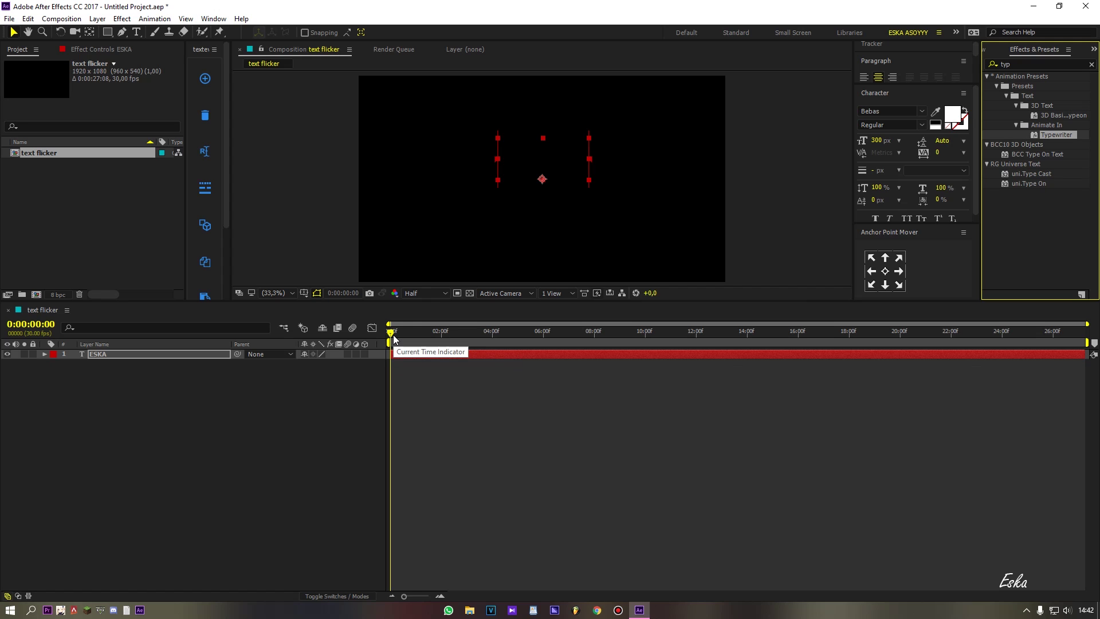
- Reveal ESKA's Range Selector Start keyframes and preview the type-on animation
{"action": "left_click", "coordinate": [401, 355]}
{"action": "key", "text": "u"}
{"action": "key", "text": "space"}
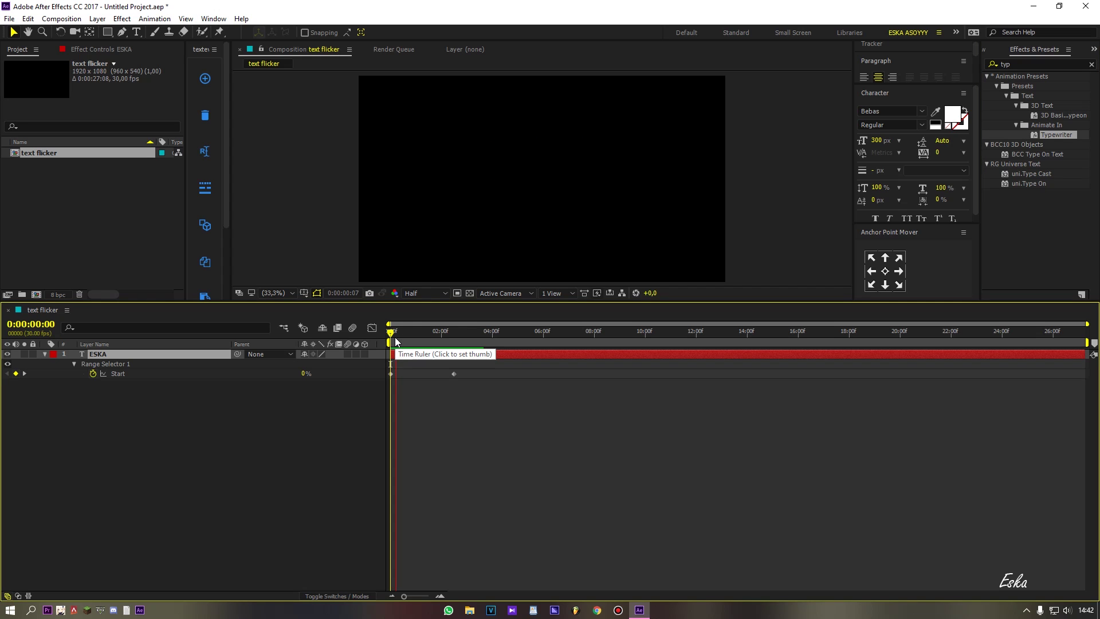
{"action": "left_click_drag", "start_coordinate": [388, 343], "coordinate": [315, 349]}
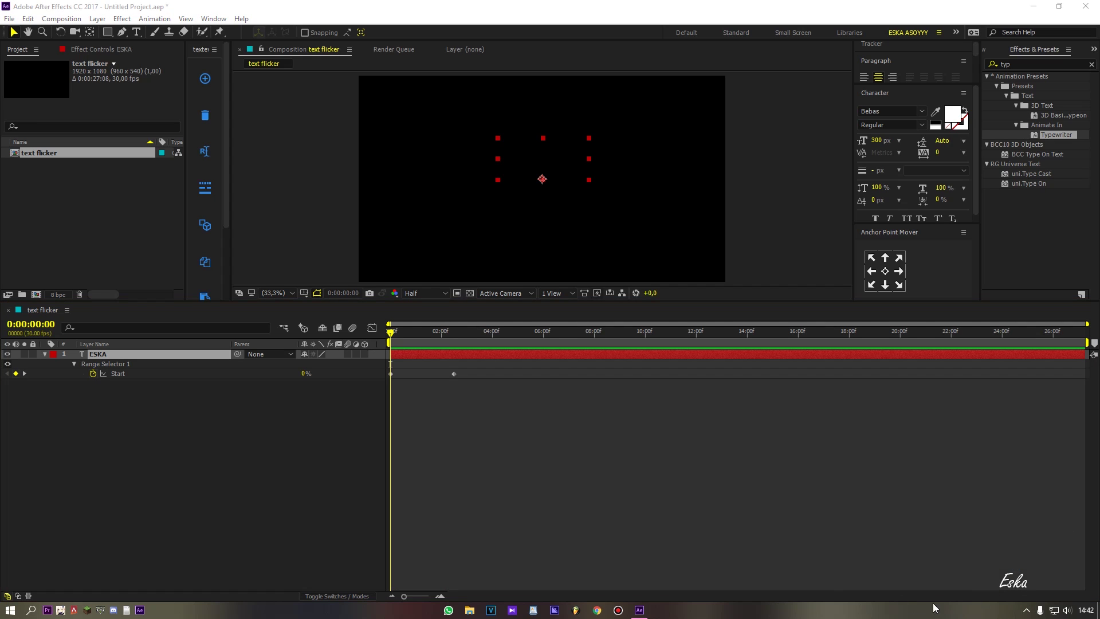
- Turn Randomize Order on and keyframe Random Seed from 0 to 100
{"action": "left_click", "coordinate": [74, 363]}
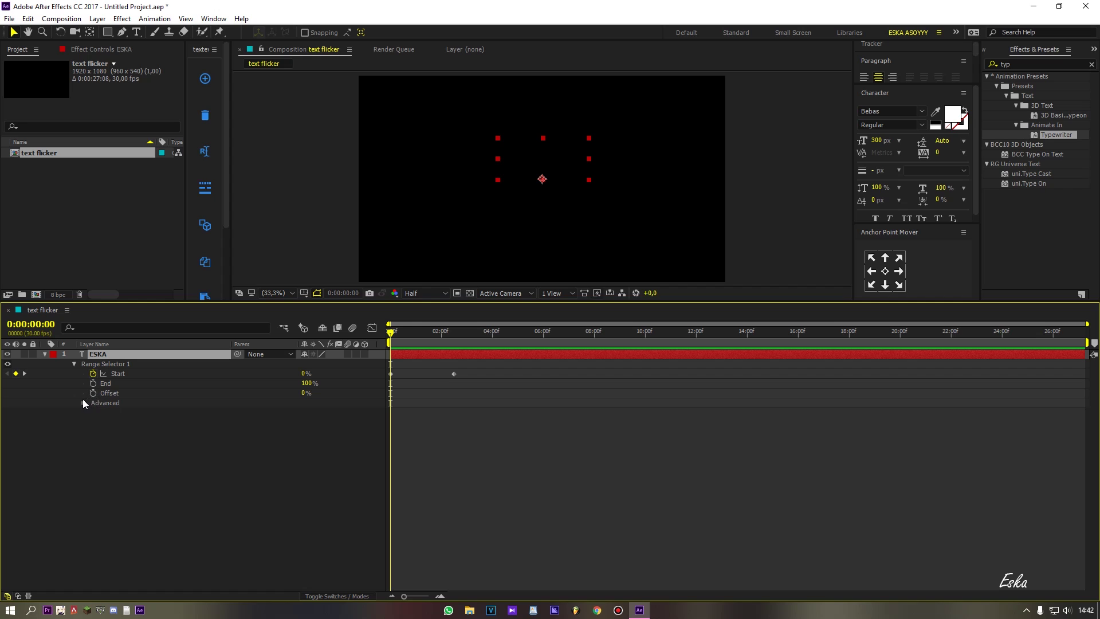
{"action": "left_click", "coordinate": [84, 403]}
{"action": "left_click", "coordinate": [304, 491]}
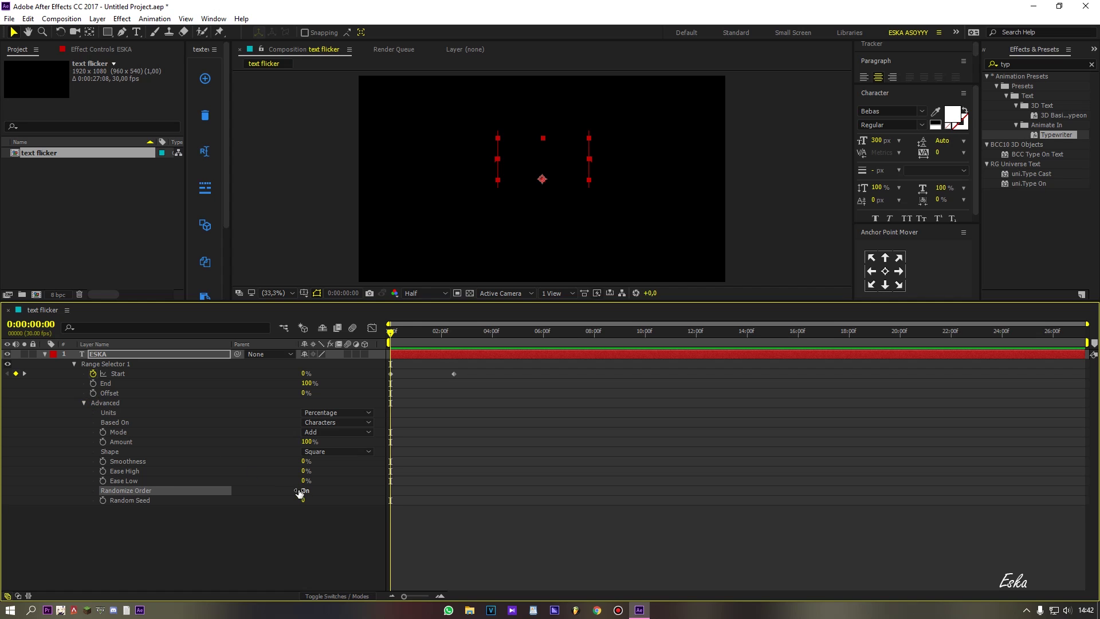
{"action": "left_click", "coordinate": [102, 501]}
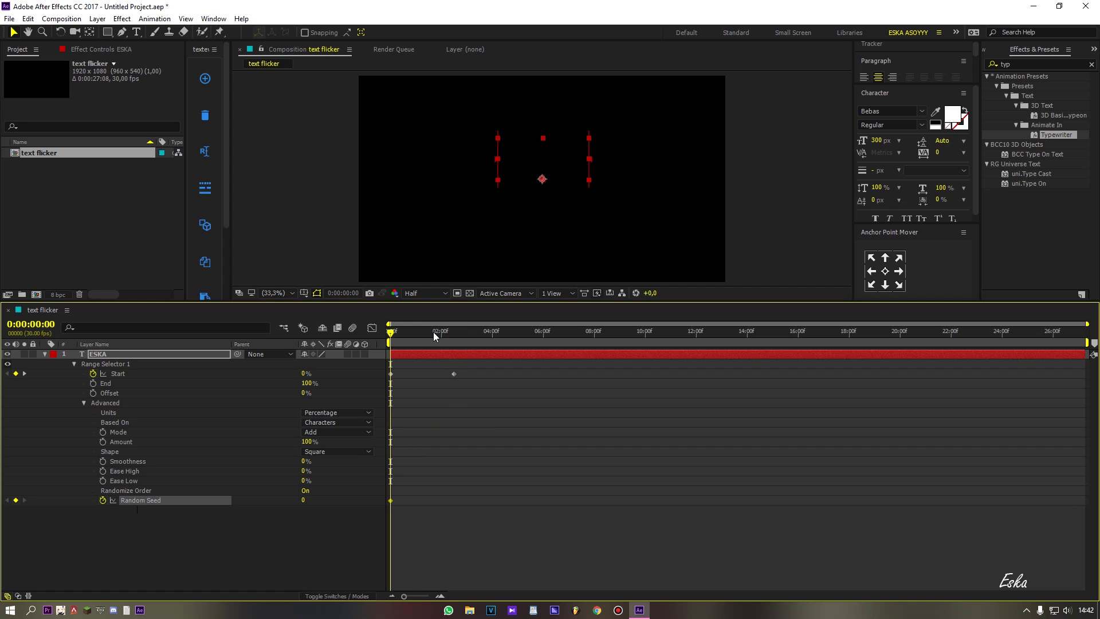
{"action": "left_click", "coordinate": [24, 373]}
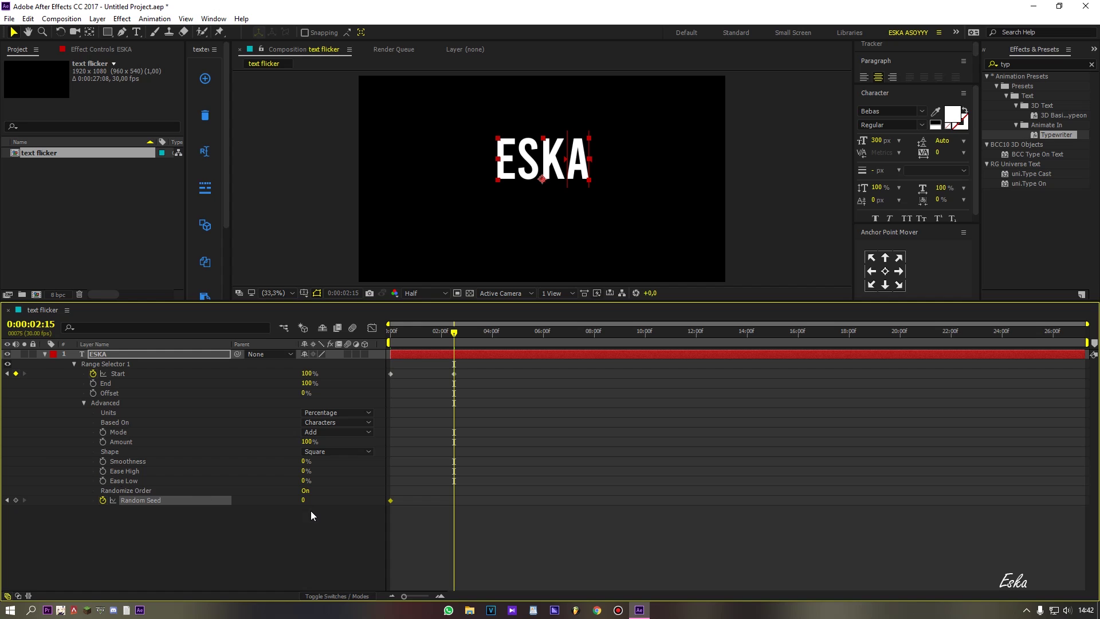
{"action": "left_click_drag", "start_coordinate": [303, 500], "coordinate": [340, 502]}
{"action": "left_click", "coordinate": [308, 503]}
{"action": "type", "text": "100"}
{"action": "left_click", "coordinate": [318, 521]}
- Easy-ease all the keyframes and stretch the end keyframes to about 8 seconds
{"action": "left_click_drag", "start_coordinate": [425, 458], "coordinate": [387, 516]}
{"action": "key", "text": "F9"}
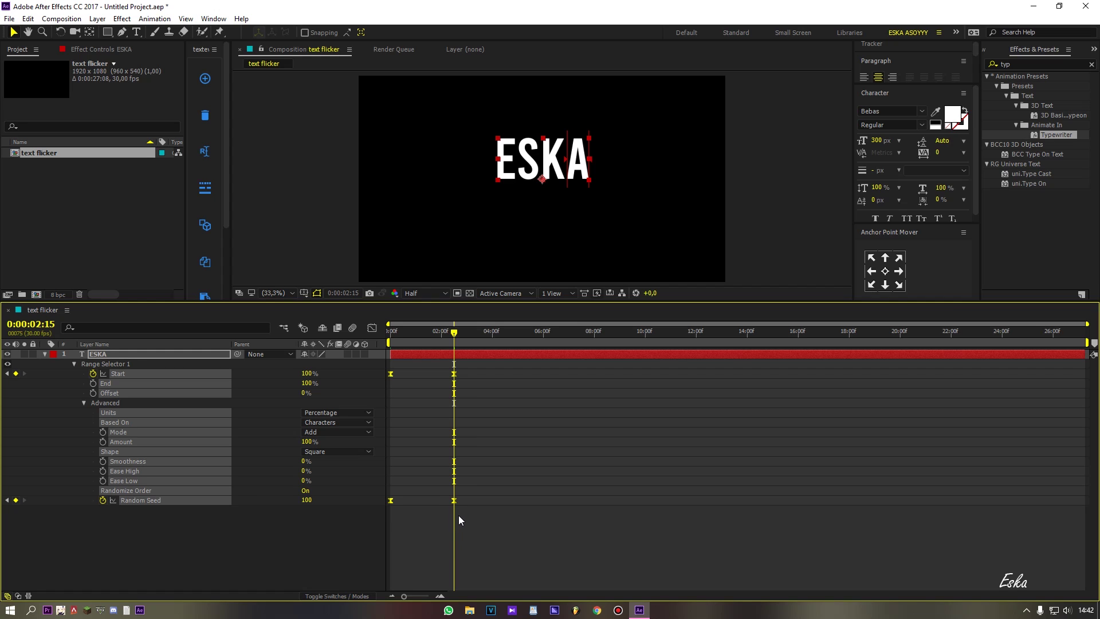
{"action": "left_click_drag", "start_coordinate": [456, 500], "coordinate": [596, 390]}
{"action": "left_click", "coordinate": [393, 338]}
- Bend the first keyframe's speed handle so letters appear fast then slow, and preview
{"action": "left_click", "coordinate": [391, 335]}
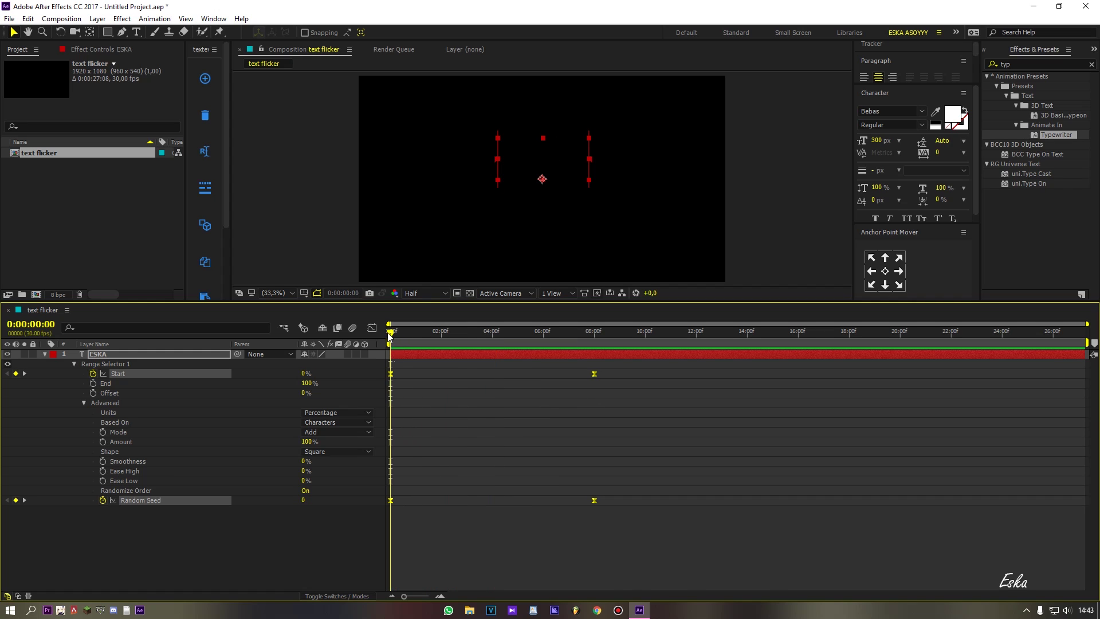
{"action": "key", "text": "shift+F3"}
{"action": "left_click_drag", "start_coordinate": [427, 537], "coordinate": [376, 562]}
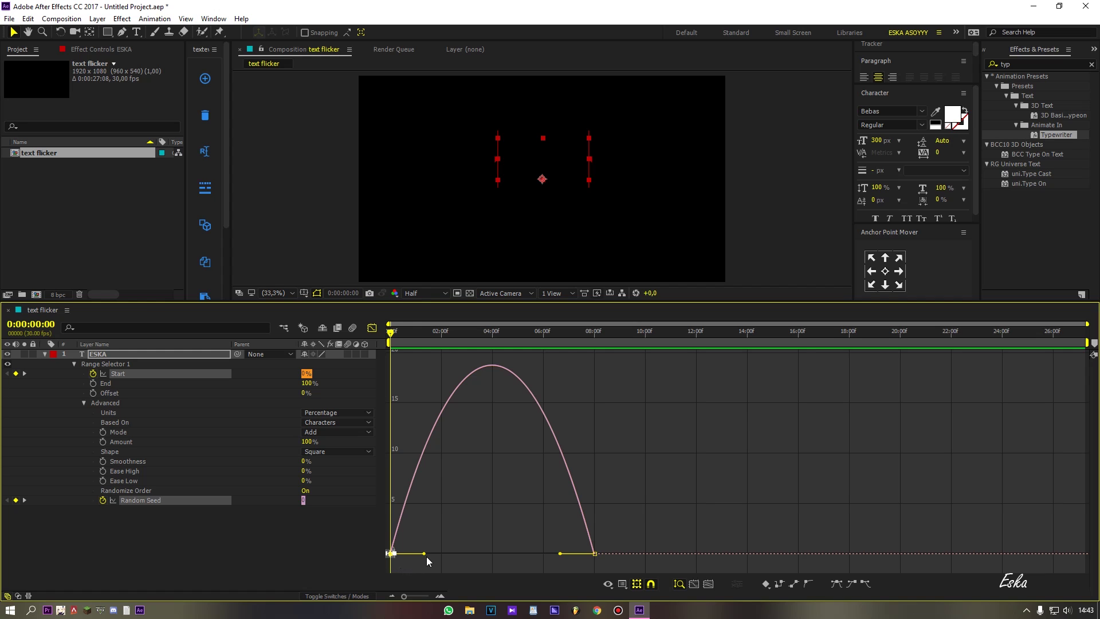
{"action": "left_click_drag", "start_coordinate": [423, 553], "coordinate": [373, 555]}
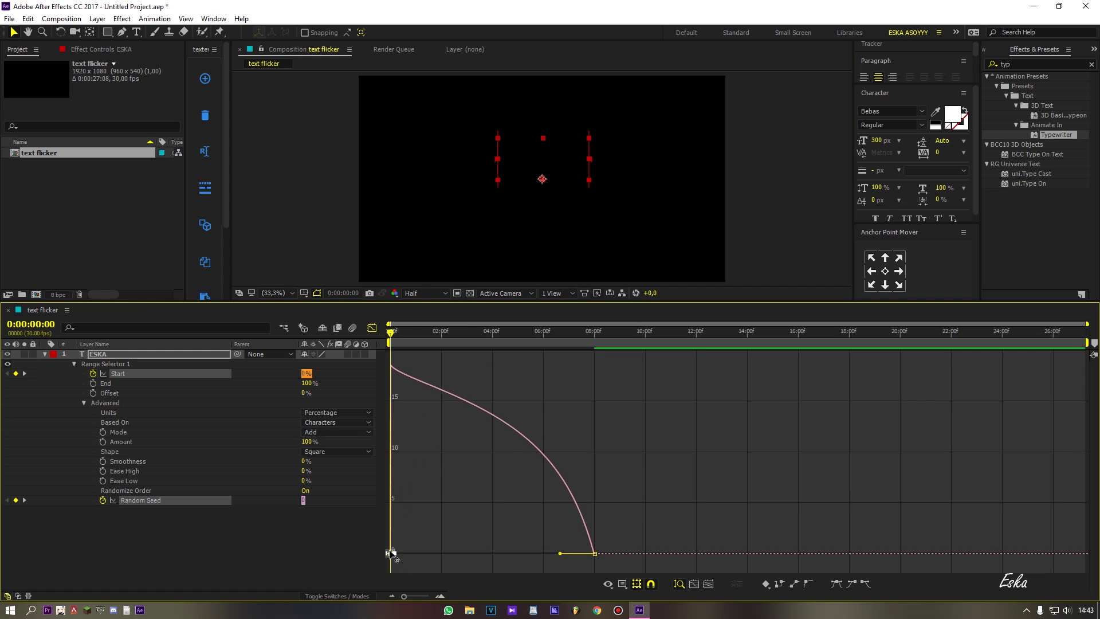
{"action": "left_click", "coordinate": [371, 328]}
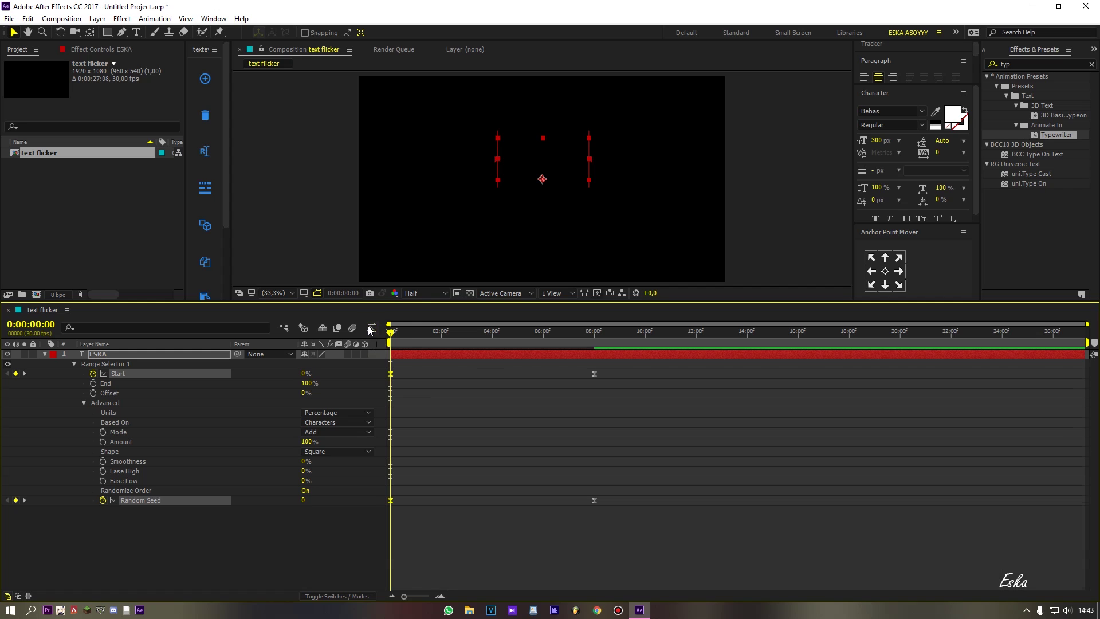
{"action": "key", "text": "space"}
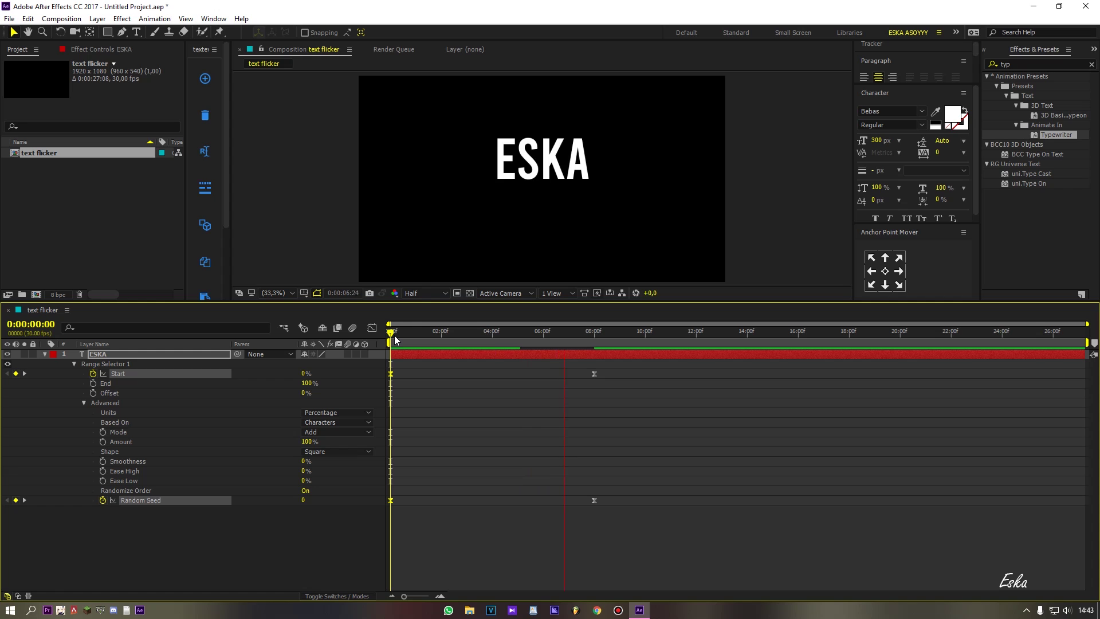
{"action": "left_click", "coordinate": [394, 335]}
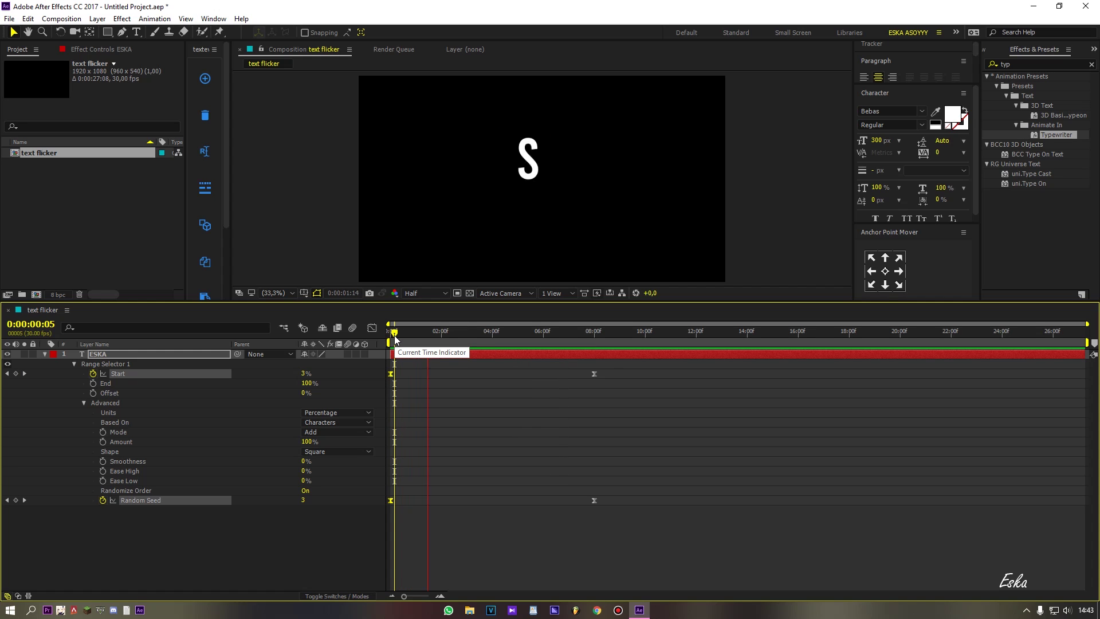
- Stop the preview and duplicate the ESKA layer with Ctrl+D
{"action": "key", "text": "space"}
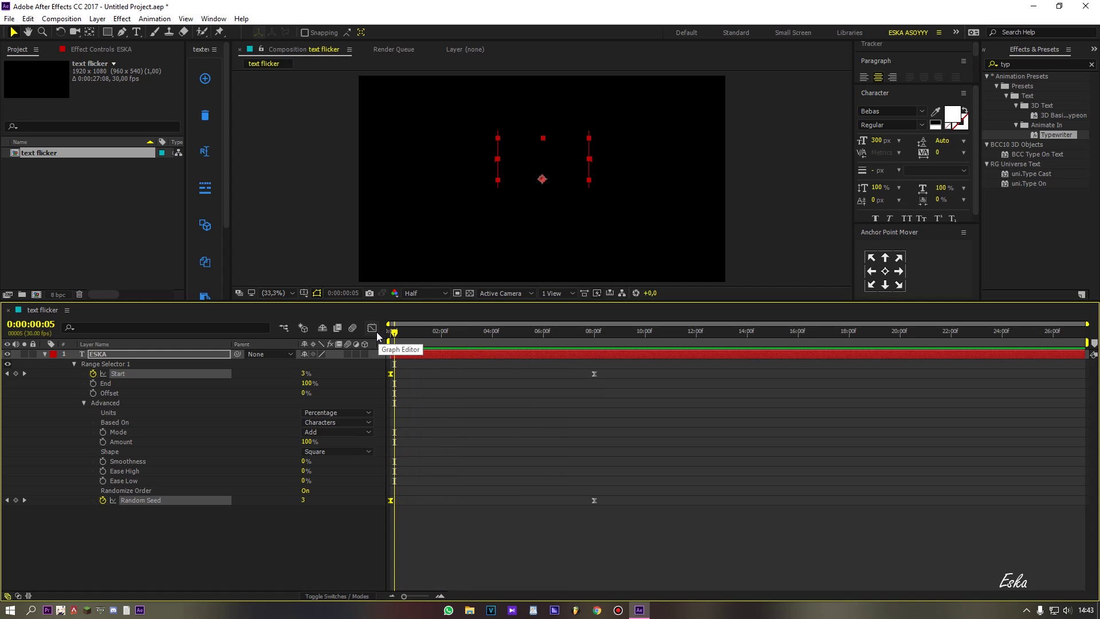
{"action": "key", "text": "F2"}
{"action": "left_click", "coordinate": [129, 354]}
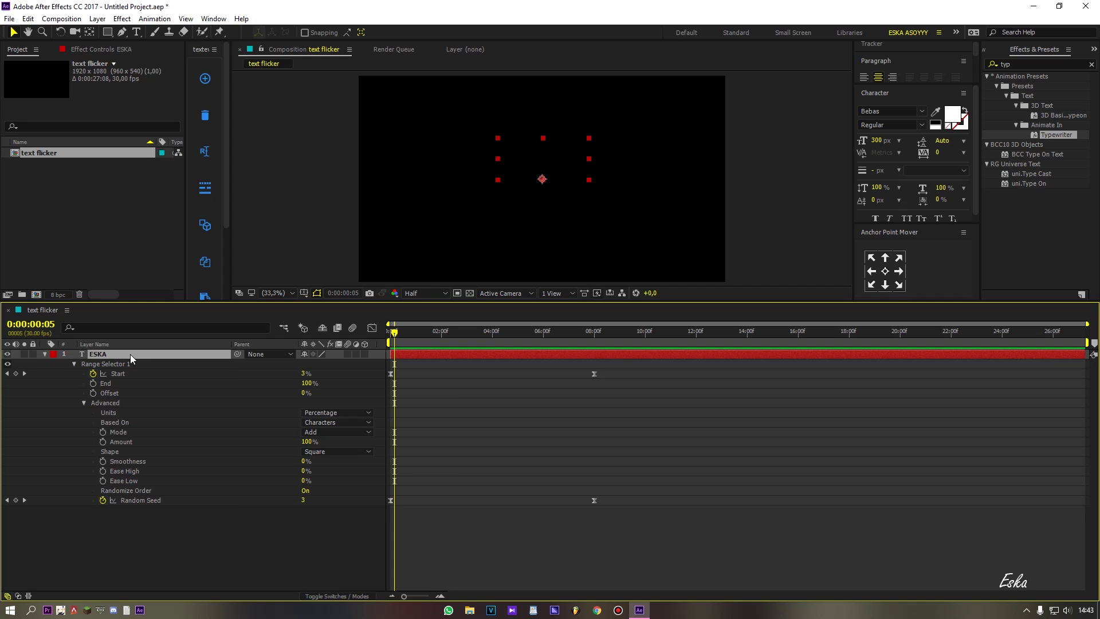
{"action": "key", "text": "ctrl+d"}
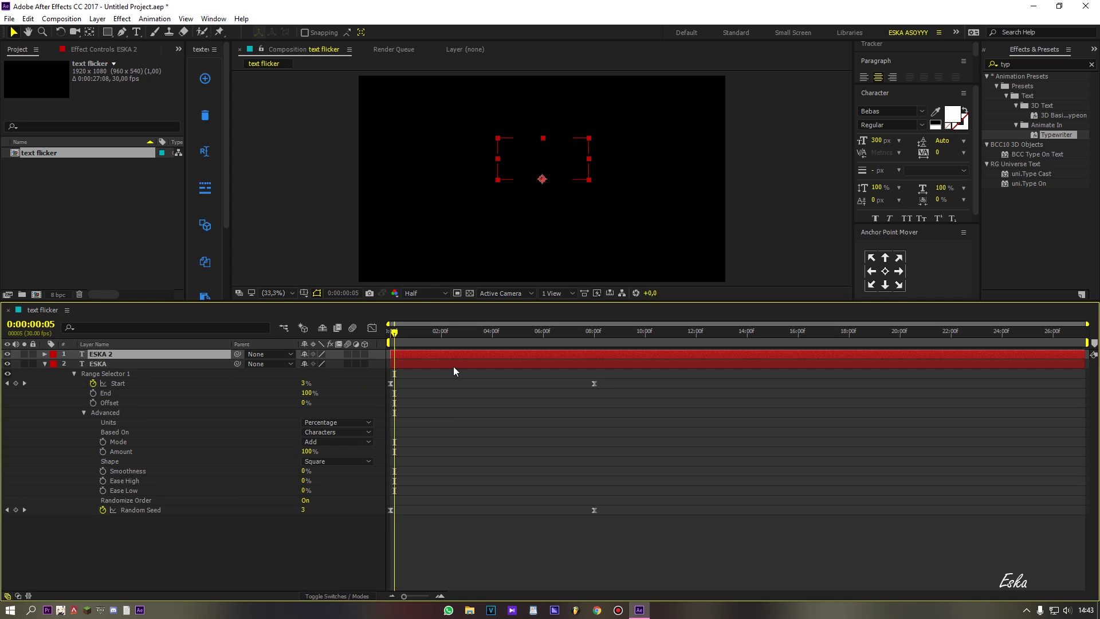
- Raise the selector Offset on the original ESKA and scrub to check the flicker
{"action": "left_click", "coordinate": [446, 363]}
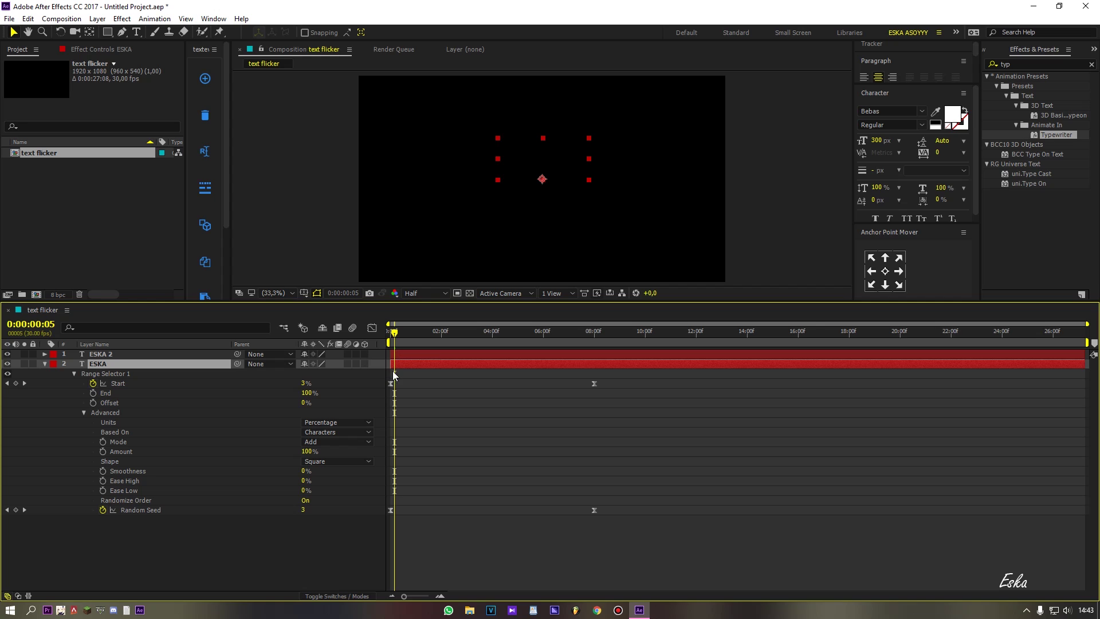
{"action": "left_click_drag", "start_coordinate": [305, 407], "coordinate": [317, 404]}
{"action": "key", "text": "Return"}
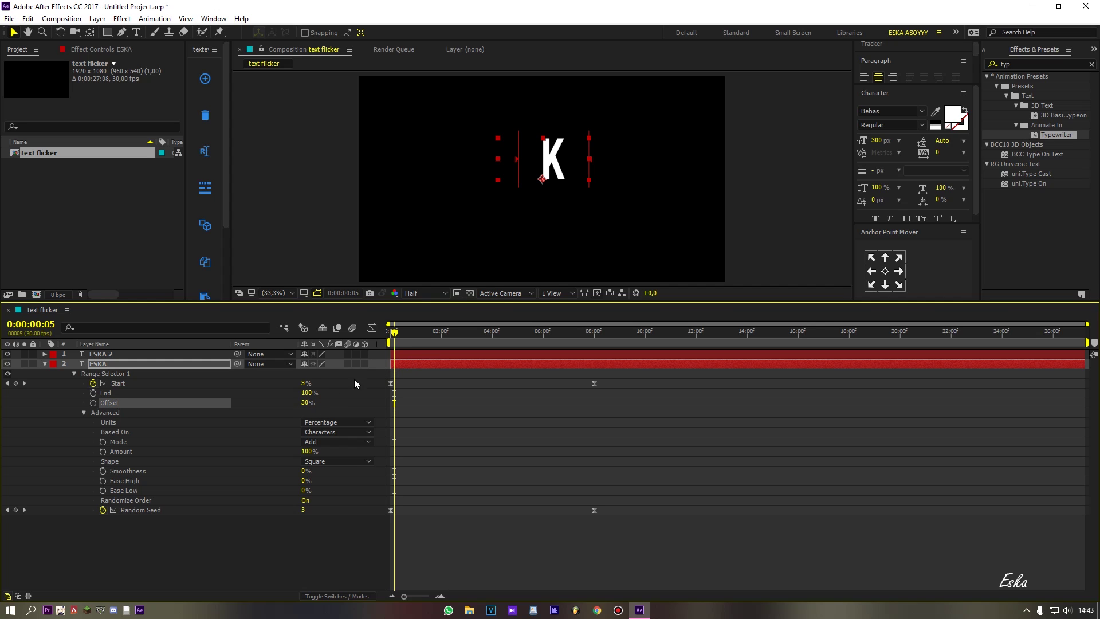
{"action": "left_click", "coordinate": [402, 354]}
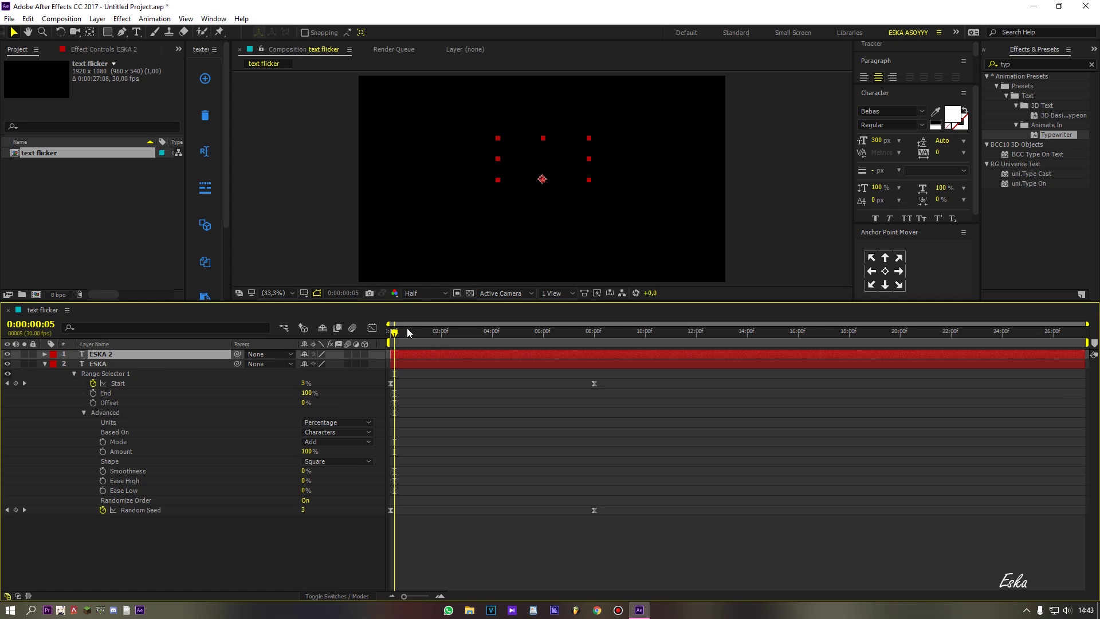
{"action": "left_click_drag", "start_coordinate": [399, 332], "coordinate": [416, 357]}
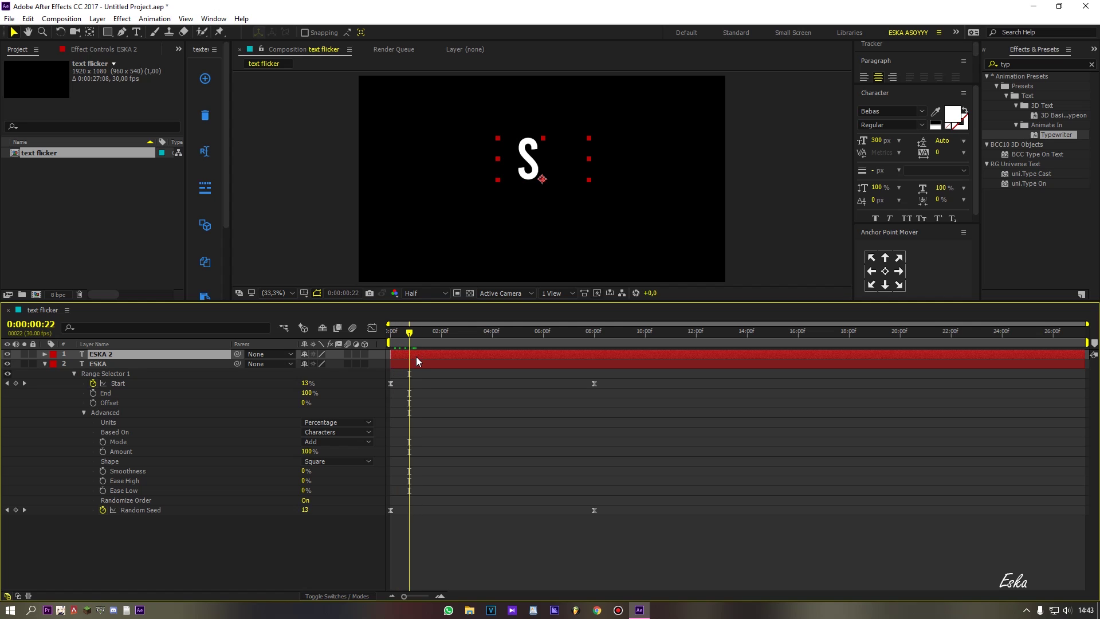
{"action": "left_click", "coordinate": [46, 364]}
- Apply the S_TextureFlux effect to ESKA 2 through the quick effect search
{"action": "left_click", "coordinate": [433, 332]}
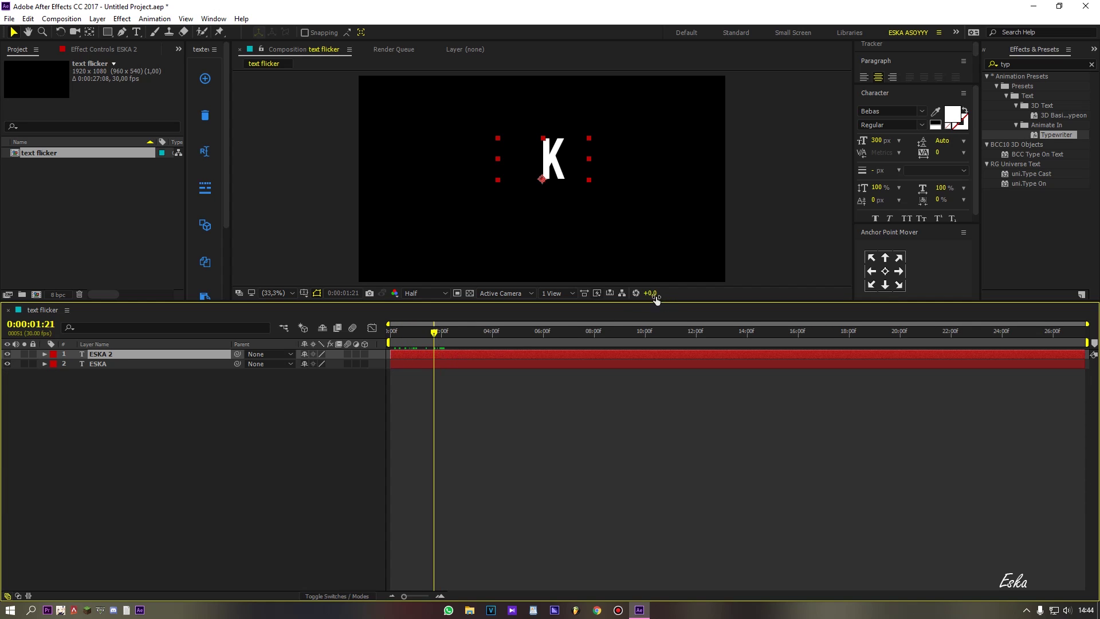
{"action": "key", "text": "ctrl+space"}
{"action": "type", "text": "text"}
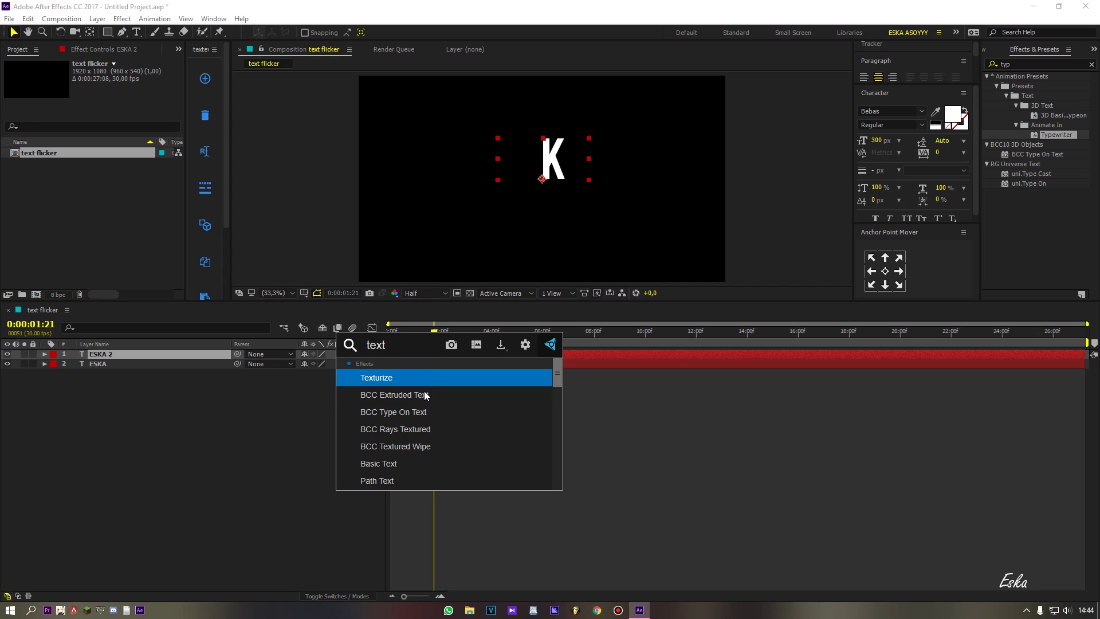
{"action": "key", "text": "BackSpace"}
{"action": "key", "text": "BackSpace"}
{"action": "key", "text": "BackSpace"}
{"action": "key", "text": "BackSpace"}
{"action": "type", "text": "flux"}
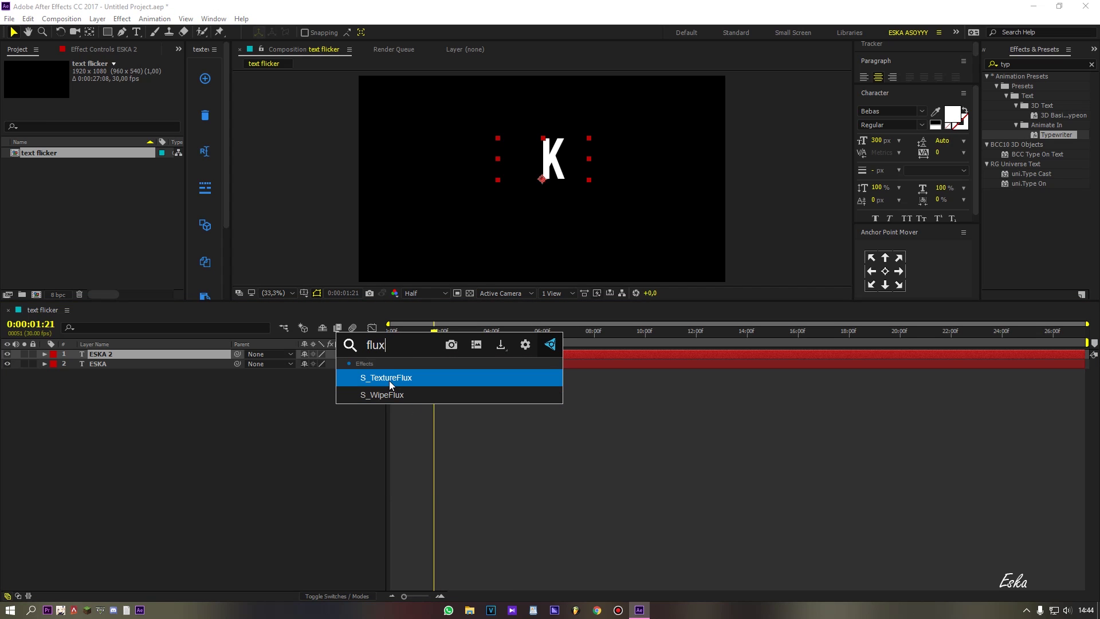
{"action": "key", "text": "Return"}
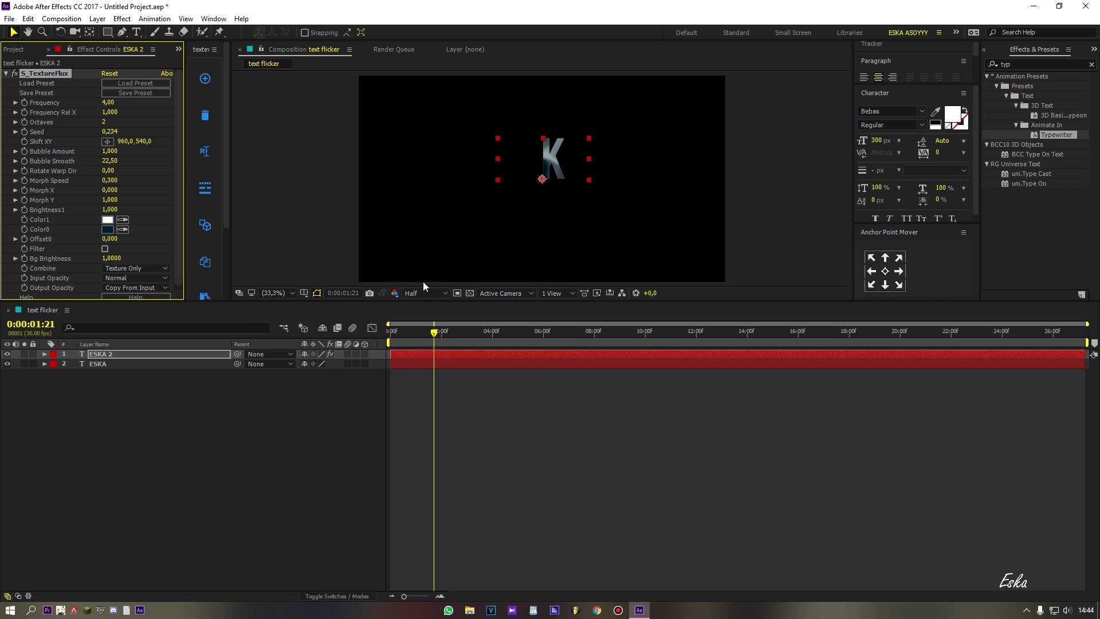
{"action": "left_click_drag", "start_coordinate": [454, 331], "coordinate": [585, 350]}
- Set the TextureFlux Color0 to bright cyan 16CEFF and rewind to the start
{"action": "key", "text": "u"}
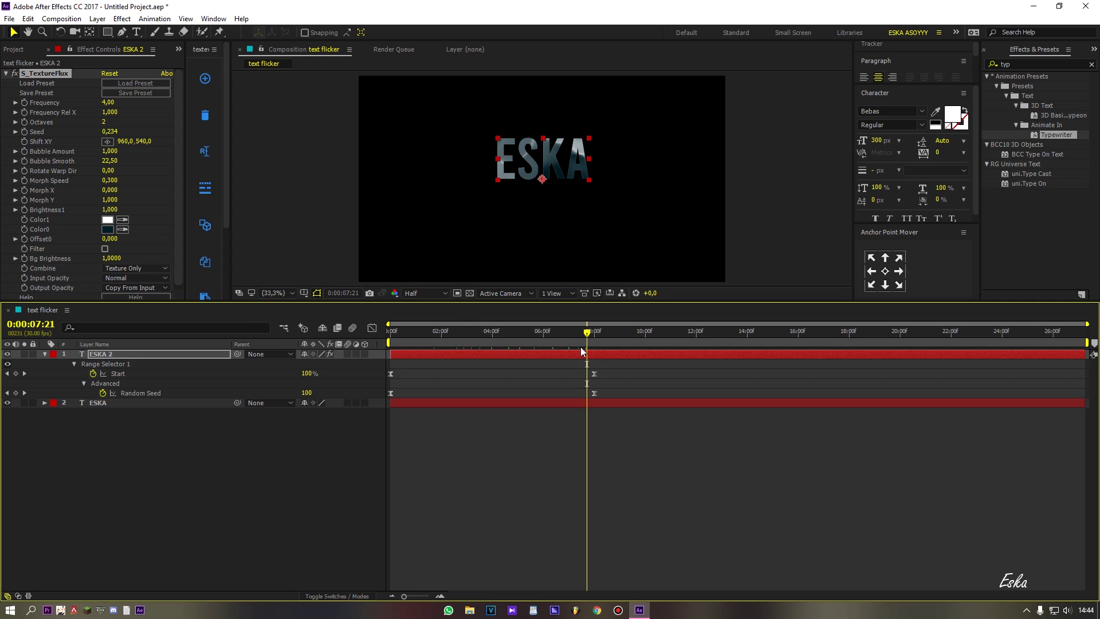
{"action": "key", "text": "k"}
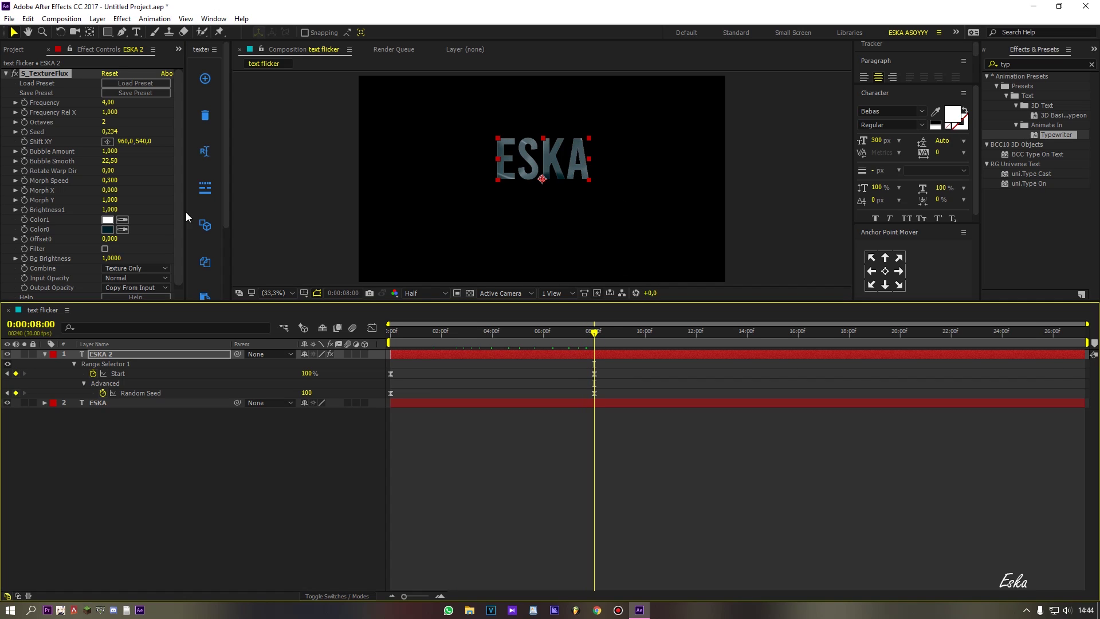
{"action": "left_click", "coordinate": [107, 229]}
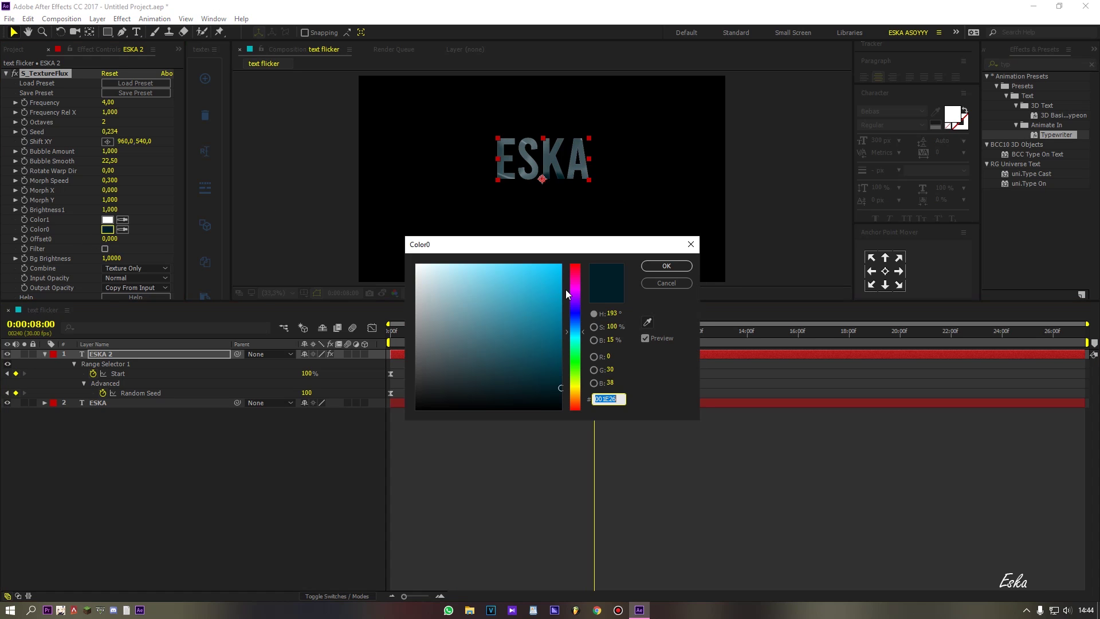
{"action": "left_click_drag", "start_coordinate": [561, 324], "coordinate": [549, 264]}
{"action": "left_click", "coordinate": [666, 266]}
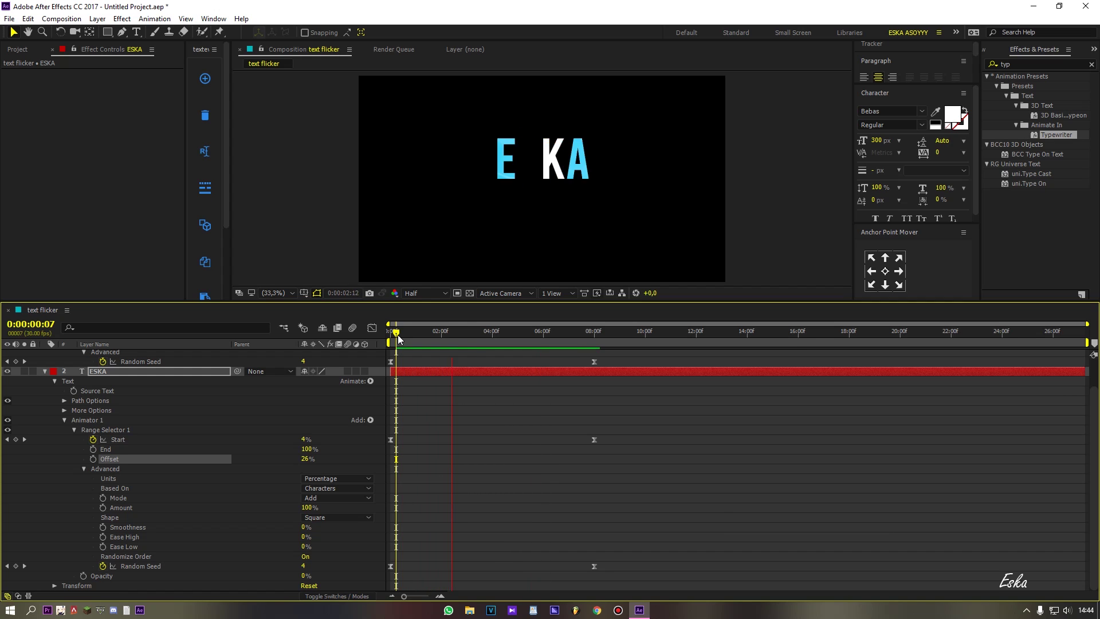
{"action": "left_click_drag", "start_coordinate": [400, 338], "coordinate": [342, 336]}
- Collapse and select both ESKA and ESKA 2, then choose Pre-compose for them
{"action": "scroll", "coordinate": [81, 382], "scroll_direction": "up", "scroll_amount": 1}
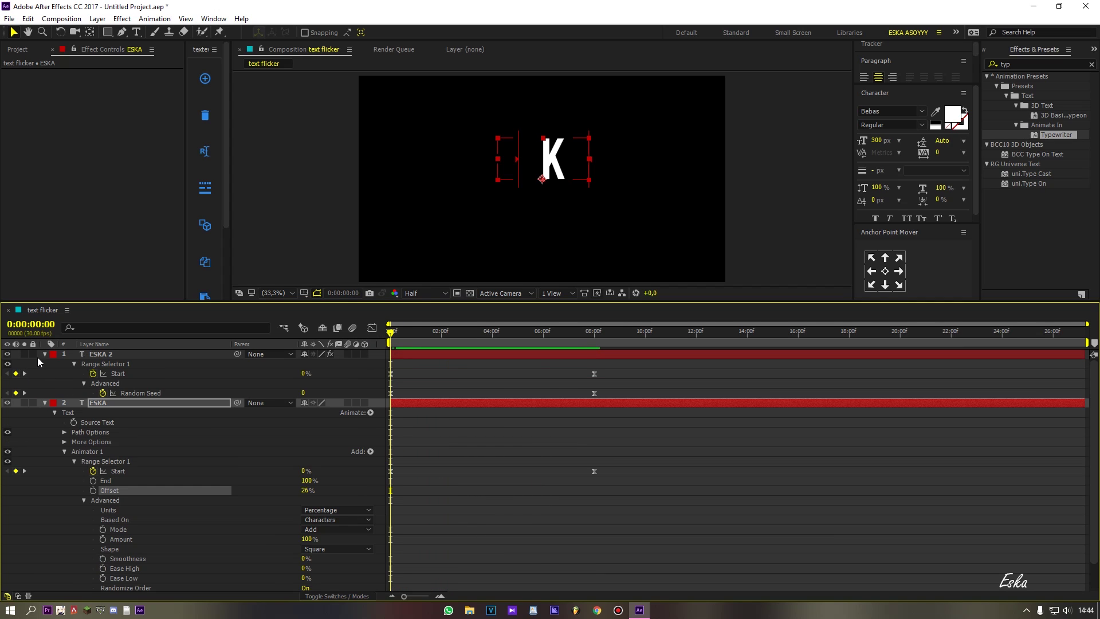
{"action": "left_click", "coordinate": [45, 354]}
{"action": "left_click", "coordinate": [44, 363]}
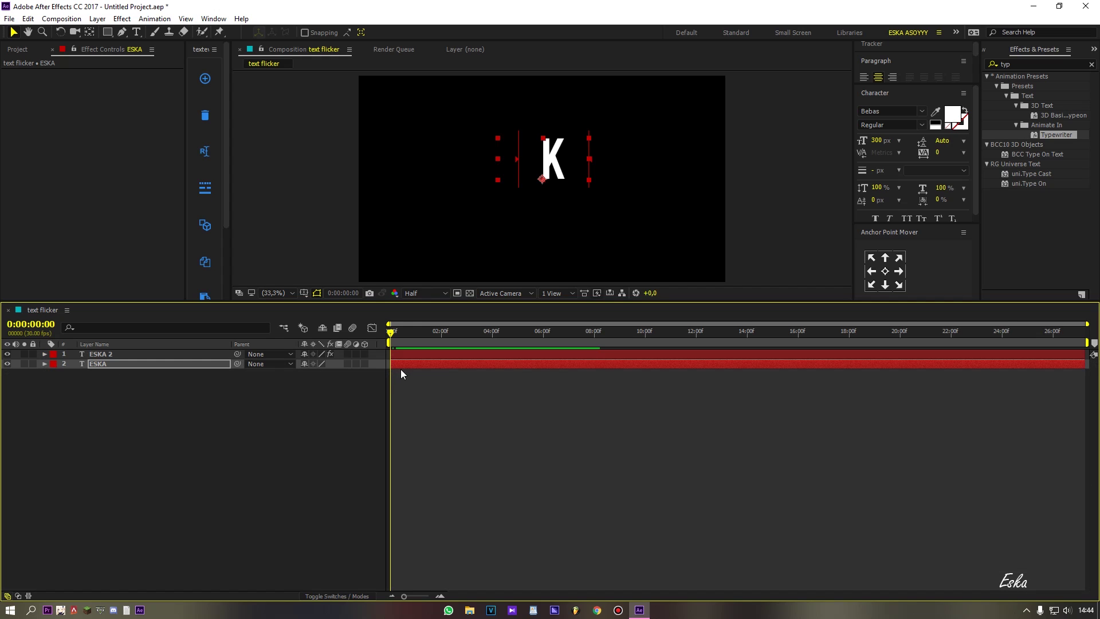
{"action": "left_click", "coordinate": [185, 356]}
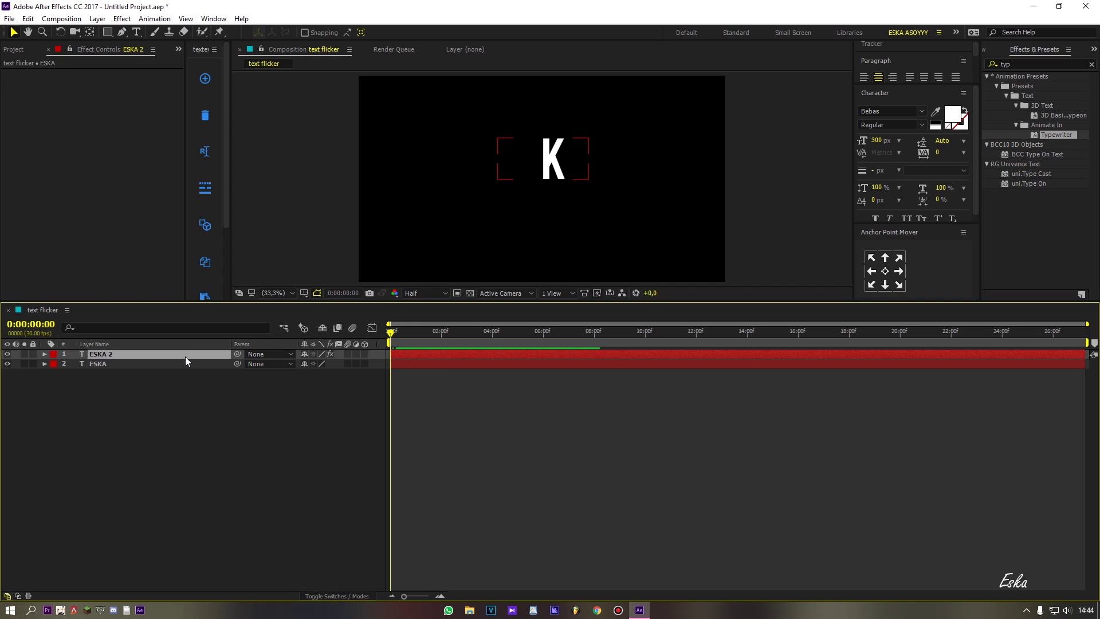
{"action": "left_click", "coordinate": [184, 363], "text": "ctrl"}
{"action": "right_click", "coordinate": [184, 363]}
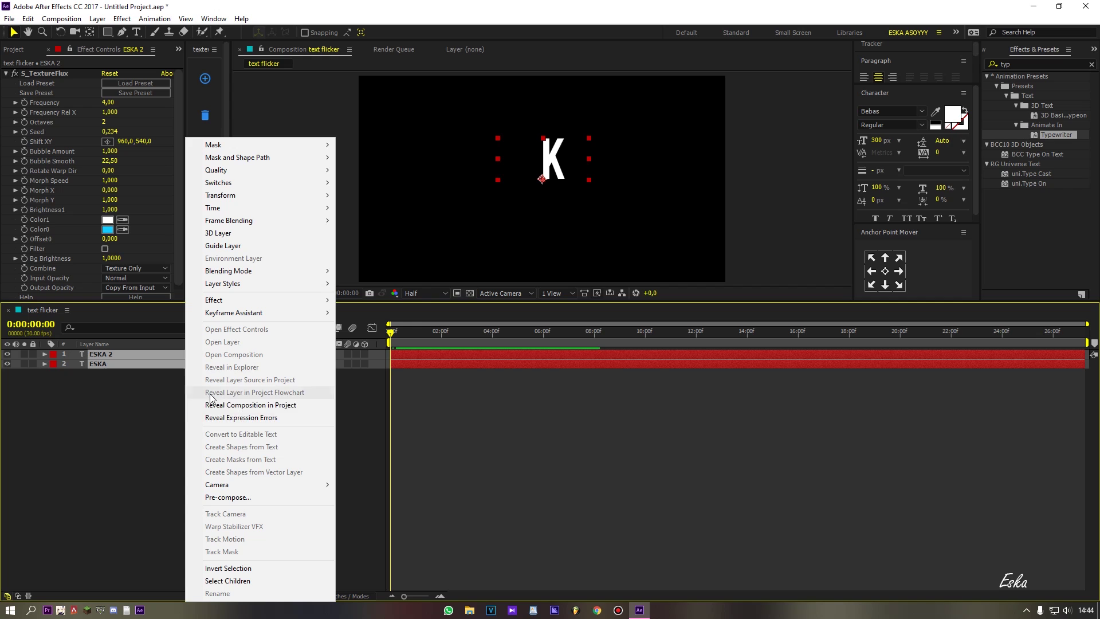
{"action": "left_click", "coordinate": [227, 498]}
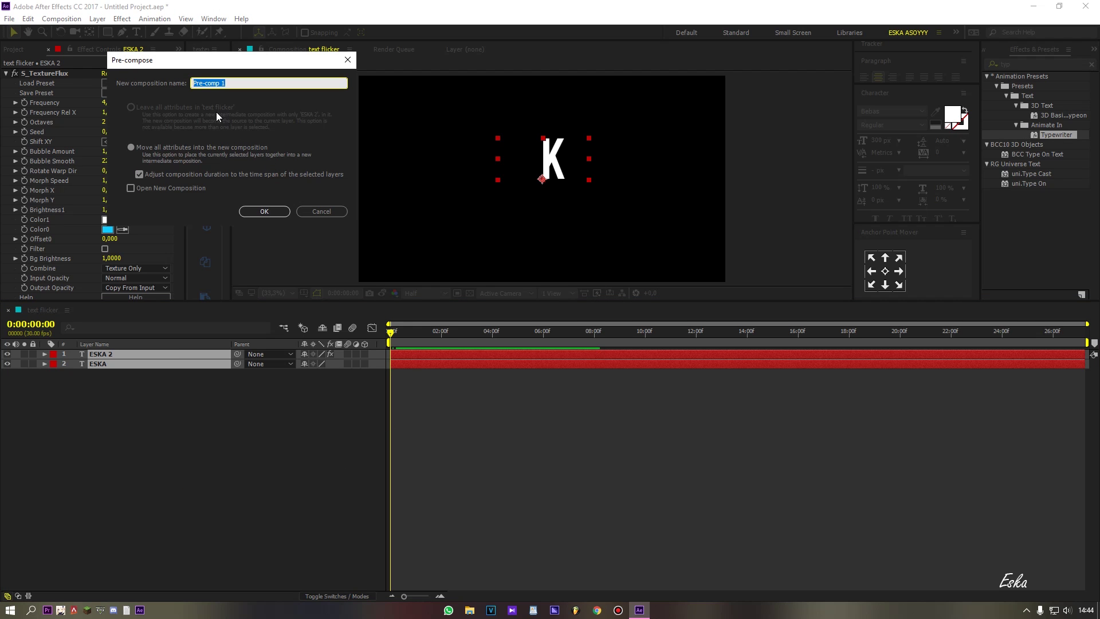
- Name the precomp 'text' and apply Deep Glow to it
{"action": "type", "text": "text"}
{"action": "key", "text": "Return"}
{"action": "key", "text": "space"}
{"action": "key", "text": "ctrl+space"}
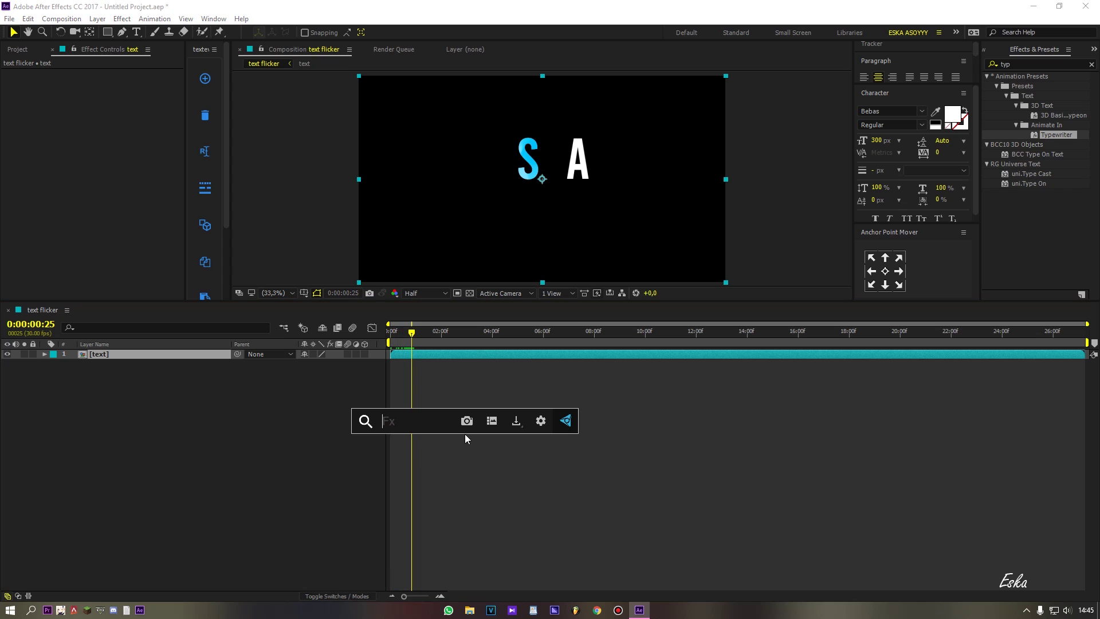
{"action": "type", "text": "deep"}
{"action": "key", "text": "Return"}
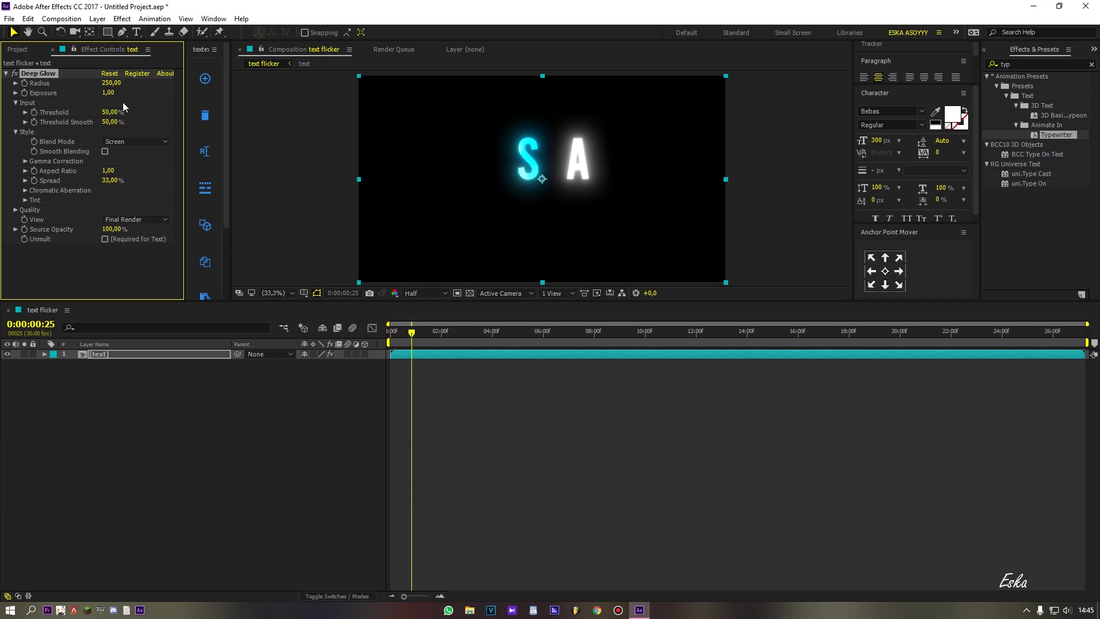
- Set the Deep Glow radius to 70 and turn on Unmult
{"action": "left_click", "coordinate": [111, 83]}
{"action": "type", "text": "59"}
{"action": "key", "text": "Return"}
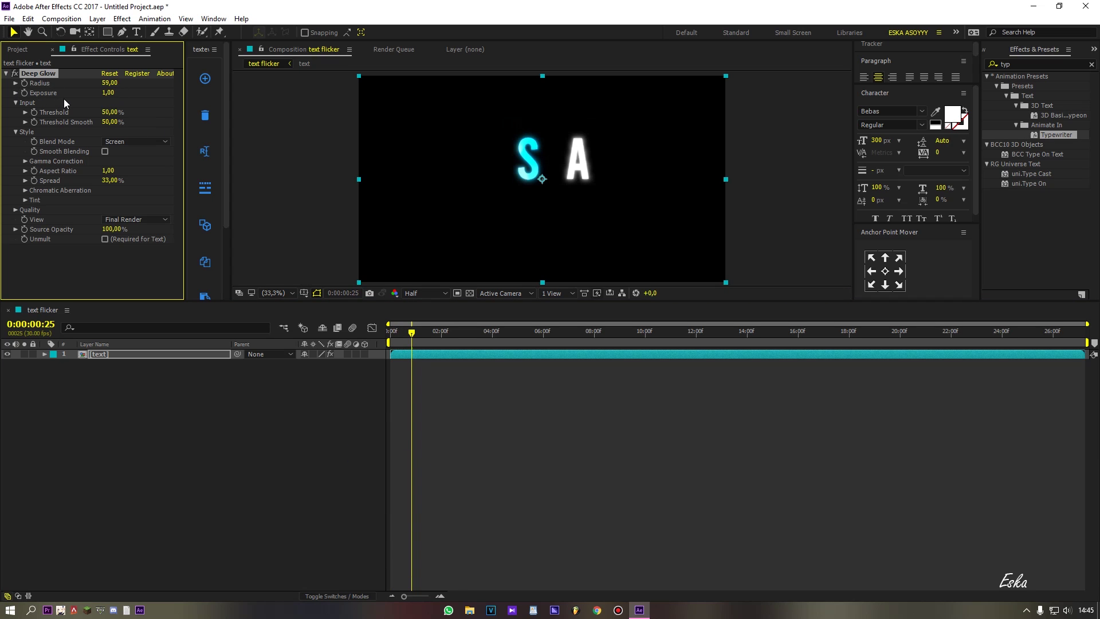
{"action": "left_click_drag", "start_coordinate": [106, 84], "coordinate": [100, 84]}
{"action": "left_click", "coordinate": [107, 84]}
{"action": "type", "text": "70"}
{"action": "key", "text": "Return"}
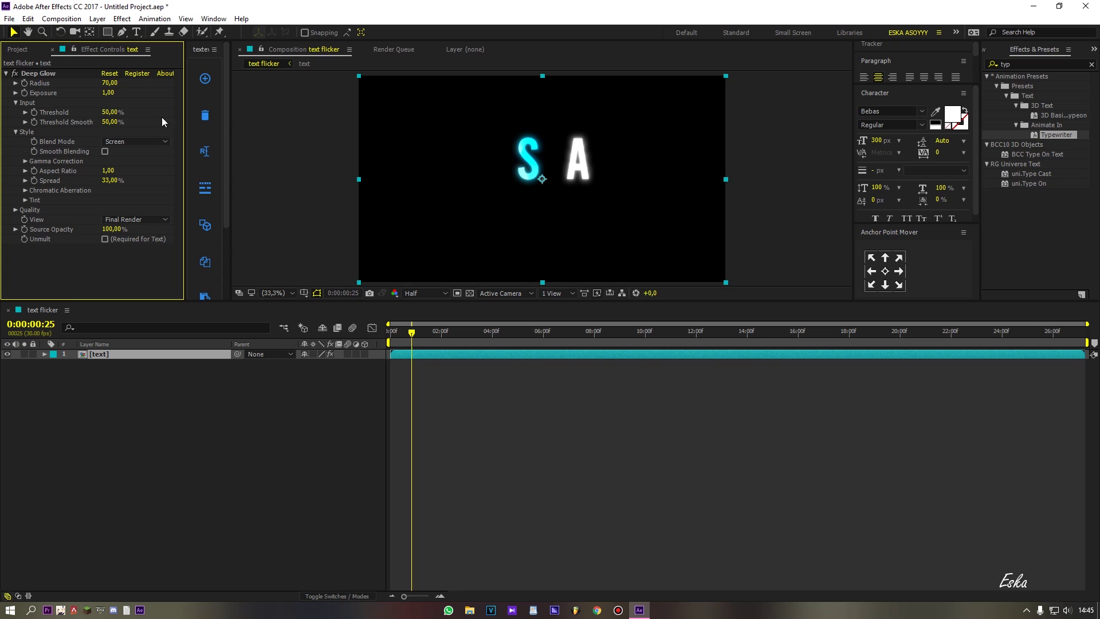
{"action": "left_click", "coordinate": [105, 239]}
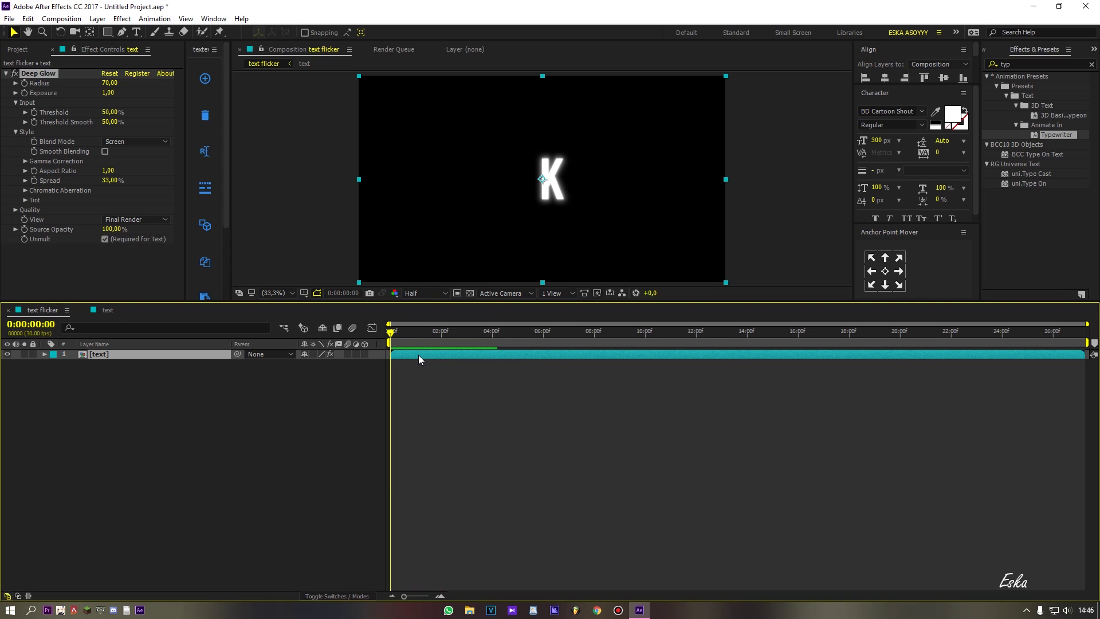
- Add Optics Compensation and place its View Center at 972,426 near the K
{"action": "key", "text": "ctrl+space"}
{"action": "type", "text": "op"}
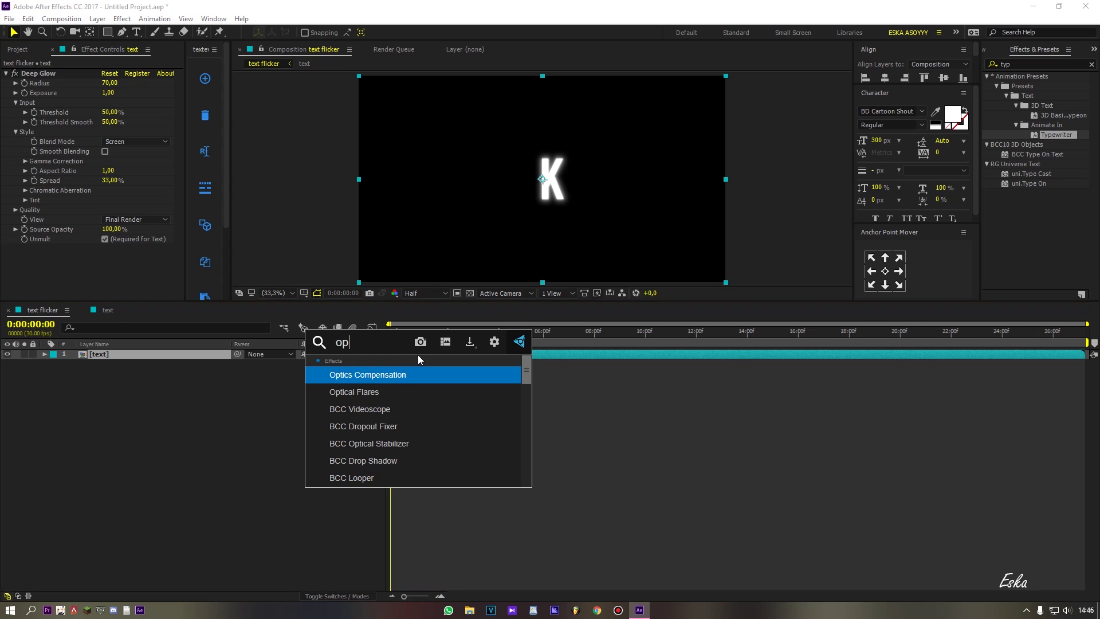
{"action": "left_click", "coordinate": [381, 376]}
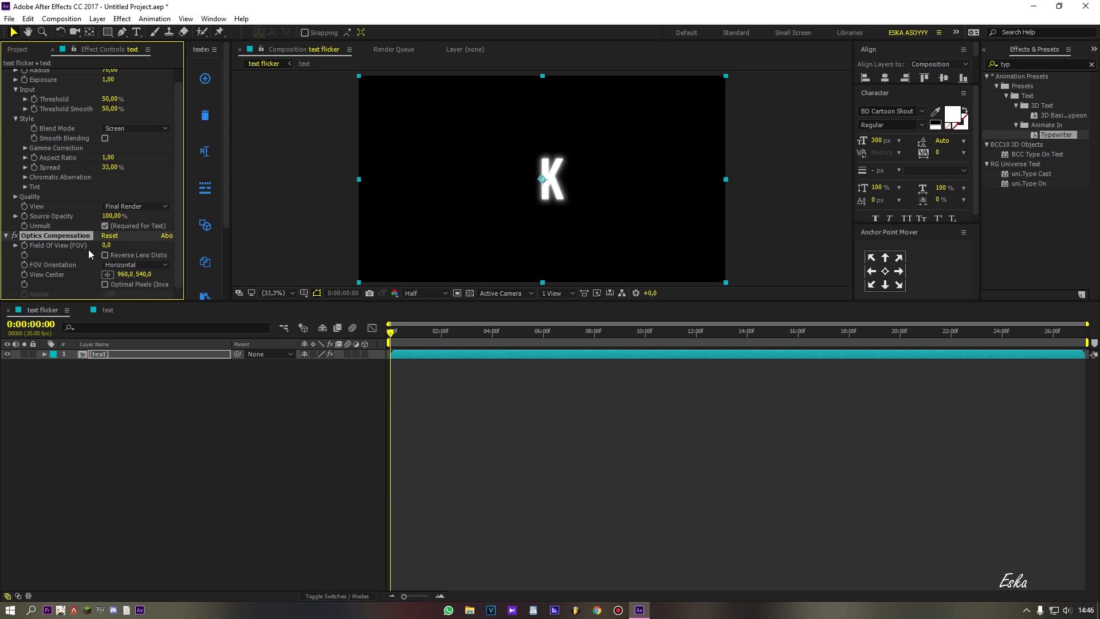
{"action": "left_click", "coordinate": [107, 275]}
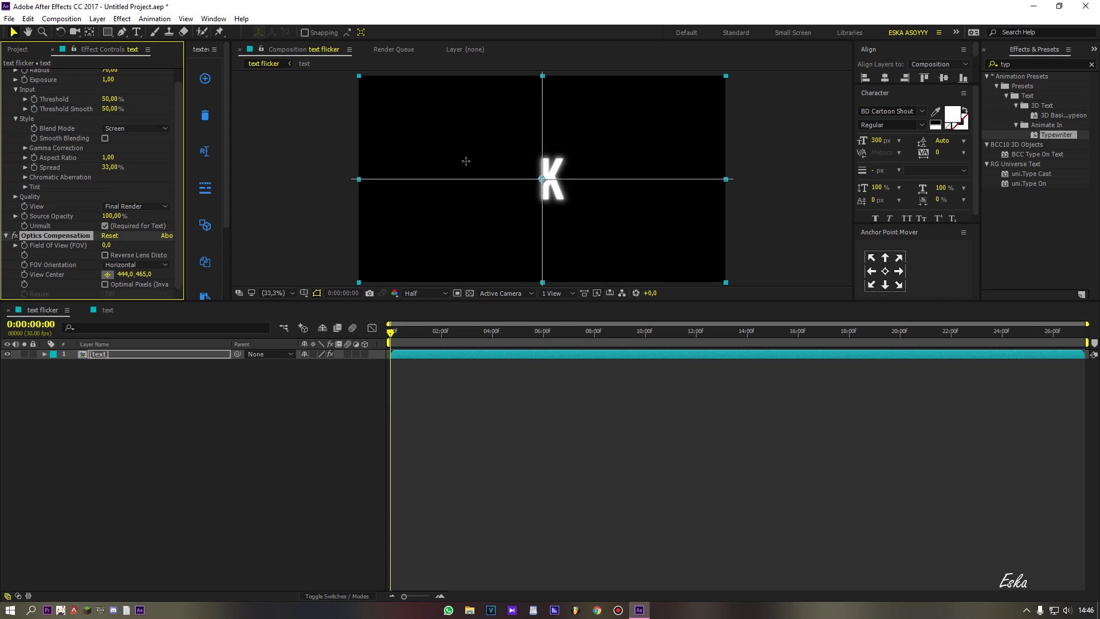
{"action": "left_click", "coordinate": [544, 157]}
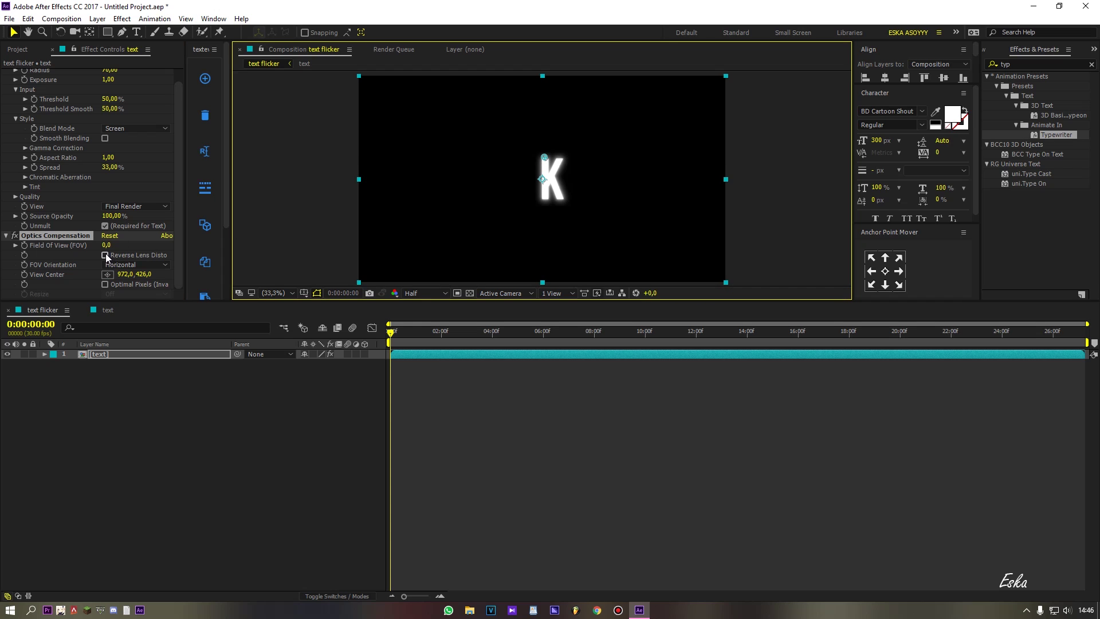
- Raise the field of view to 43.2, reverse the lens distortion, and scrub to check
{"action": "left_click_drag", "start_coordinate": [107, 246], "coordinate": [320, 237]}
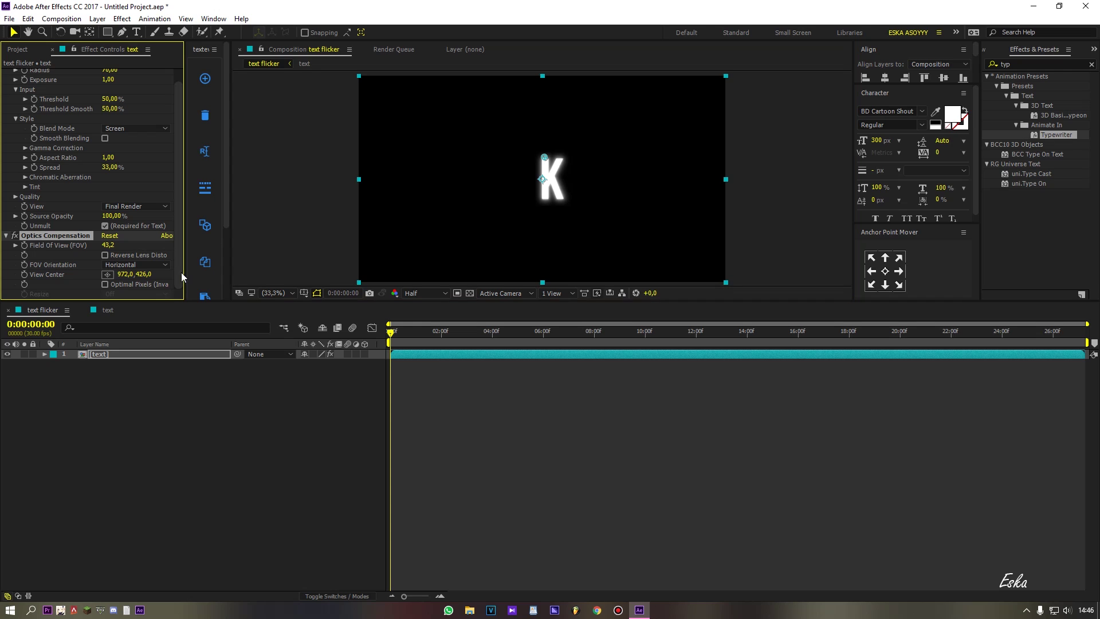
{"action": "left_click", "coordinate": [105, 255]}
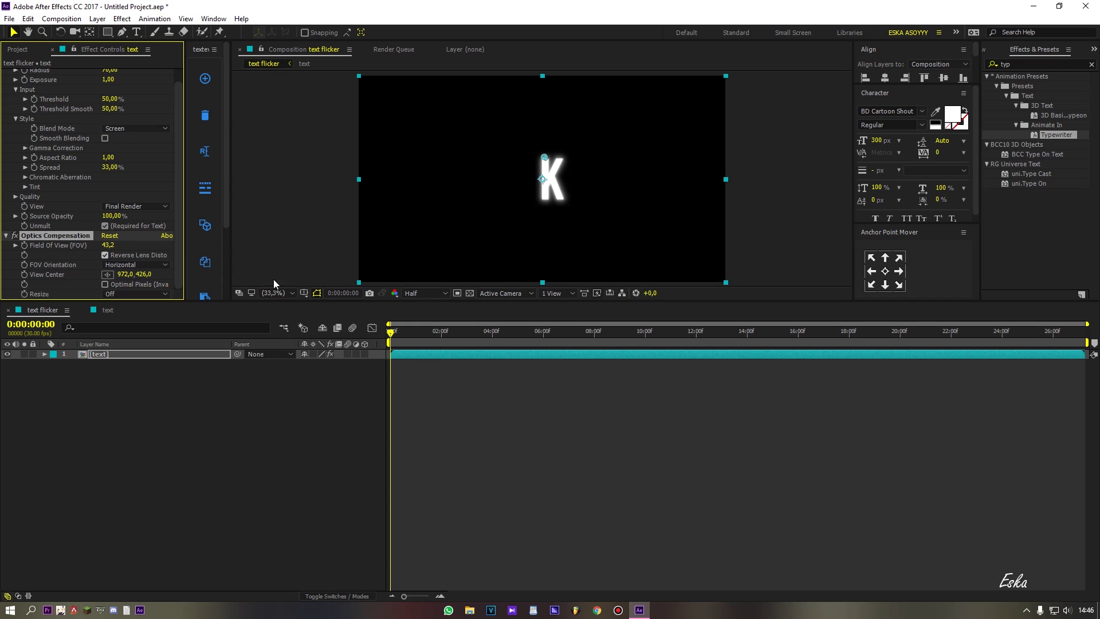
{"action": "left_click", "coordinate": [442, 332]}
{"action": "left_click_drag", "start_coordinate": [442, 337], "coordinate": [487, 336]}
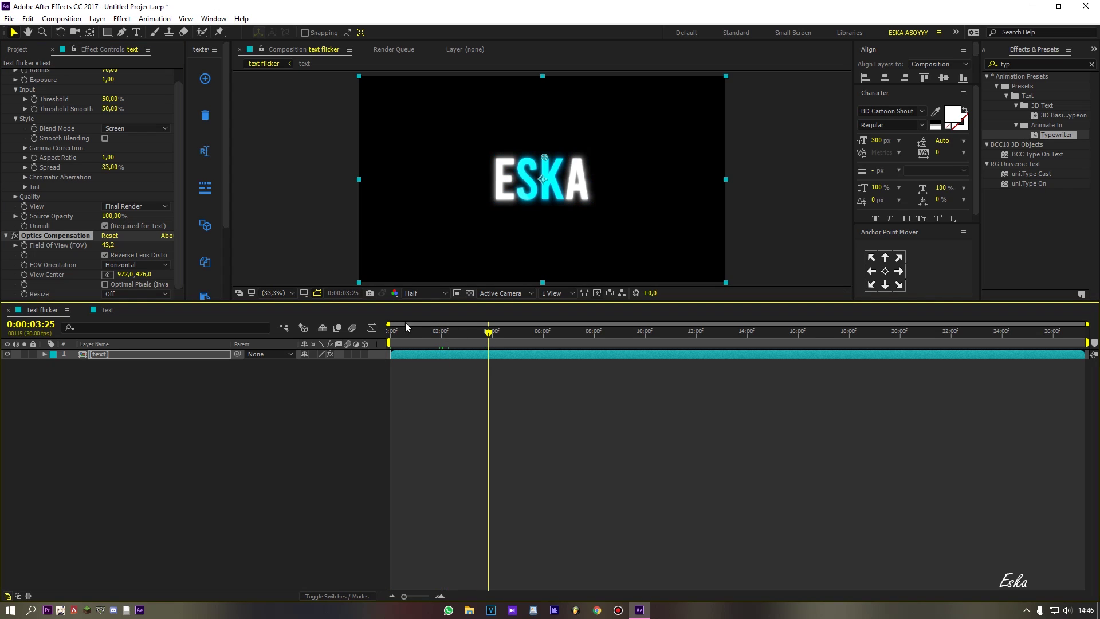
- Widen the Optics Compensation field of view strongly and preview the distortion from the start
{"action": "left_click_drag", "start_coordinate": [109, 247], "coordinate": [605, 269]}
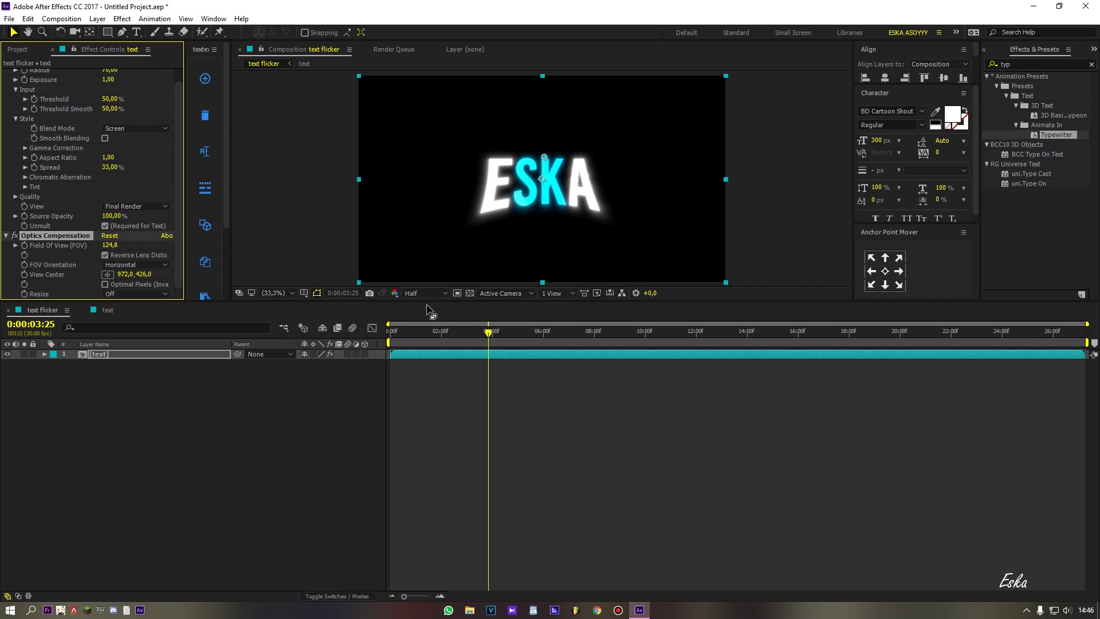
{"action": "left_click_drag", "start_coordinate": [430, 333], "coordinate": [370, 328]}
{"action": "key", "text": "space"}
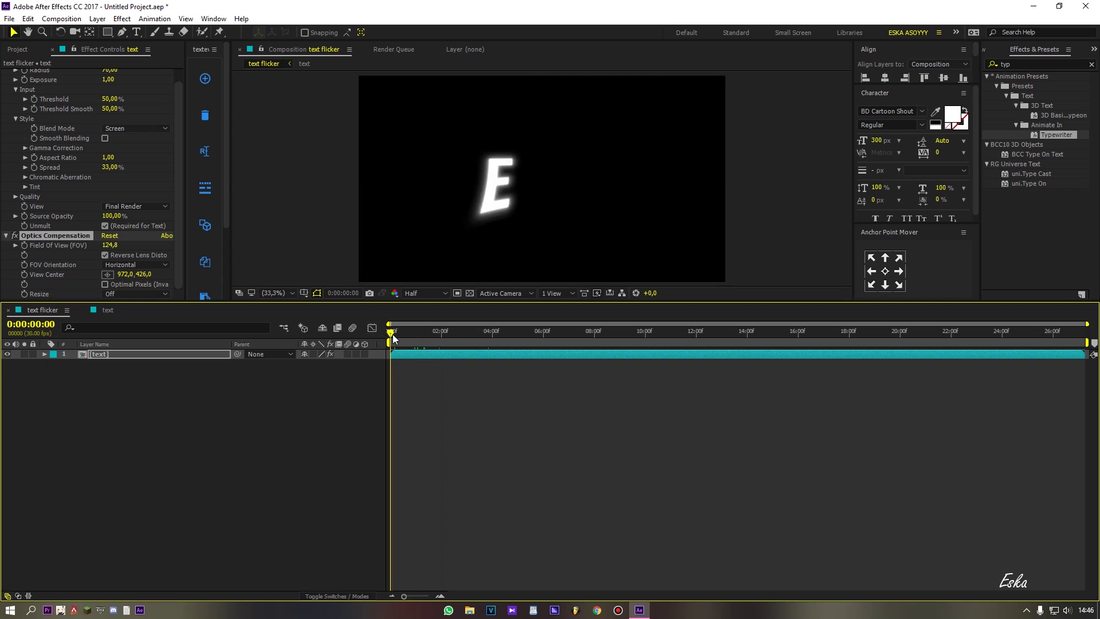
{"action": "left_click", "coordinate": [456, 332]}
- Toggle Optimal Pixels and set Optics Compensation resizing to Max 2X
{"action": "left_click", "coordinate": [105, 284]}
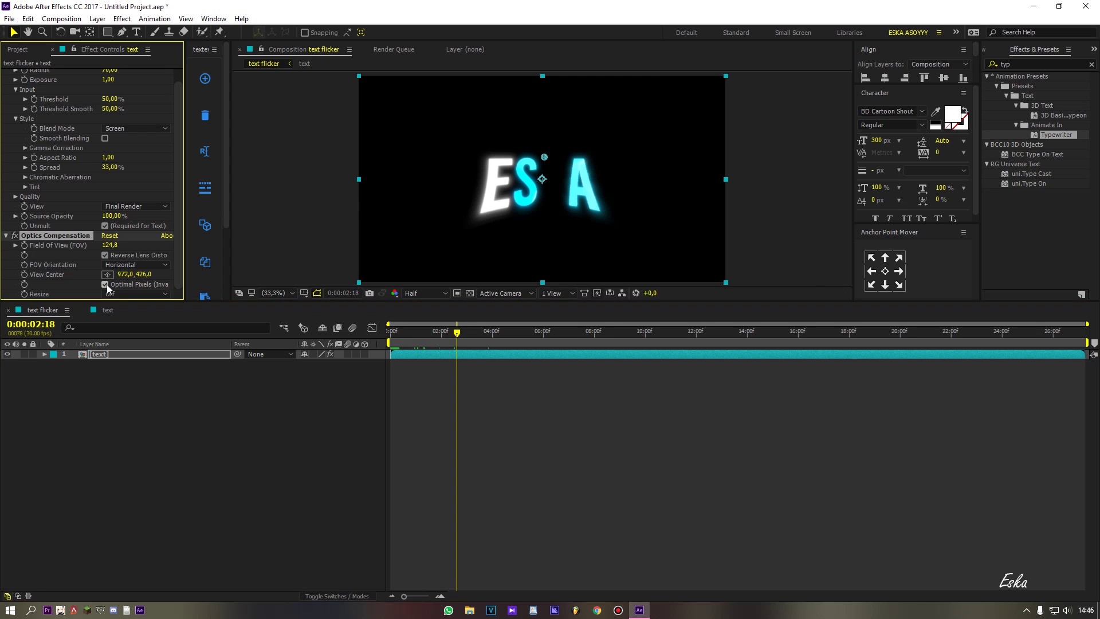
{"action": "left_click", "coordinate": [138, 294]}
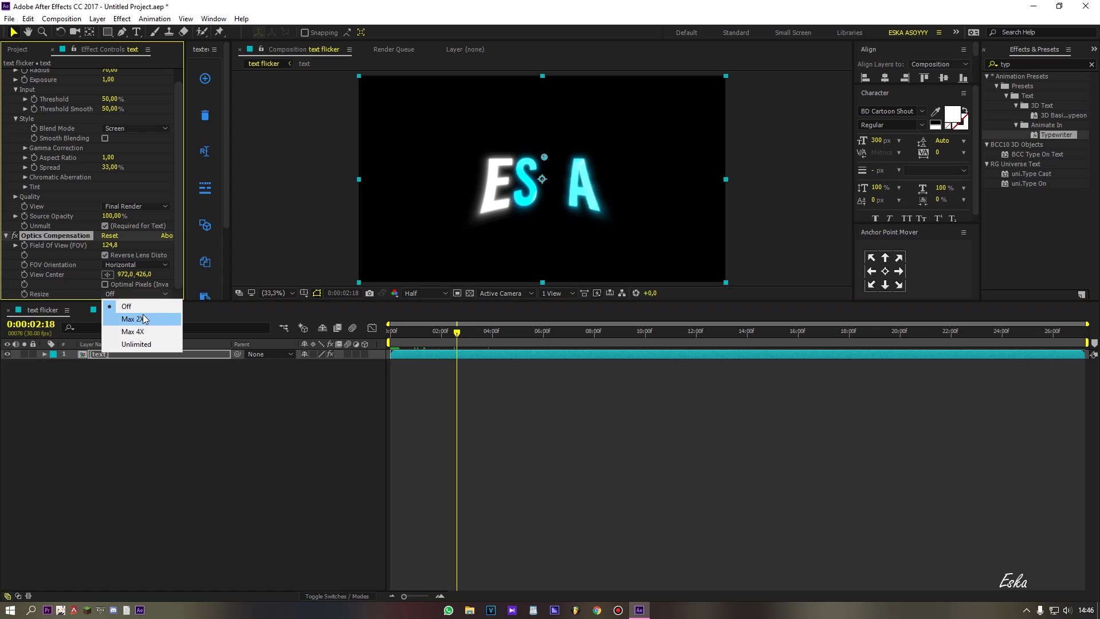
{"action": "left_click", "coordinate": [132, 319]}
{"action": "left_click", "coordinate": [145, 295]}
{"action": "left_click", "coordinate": [146, 294]}
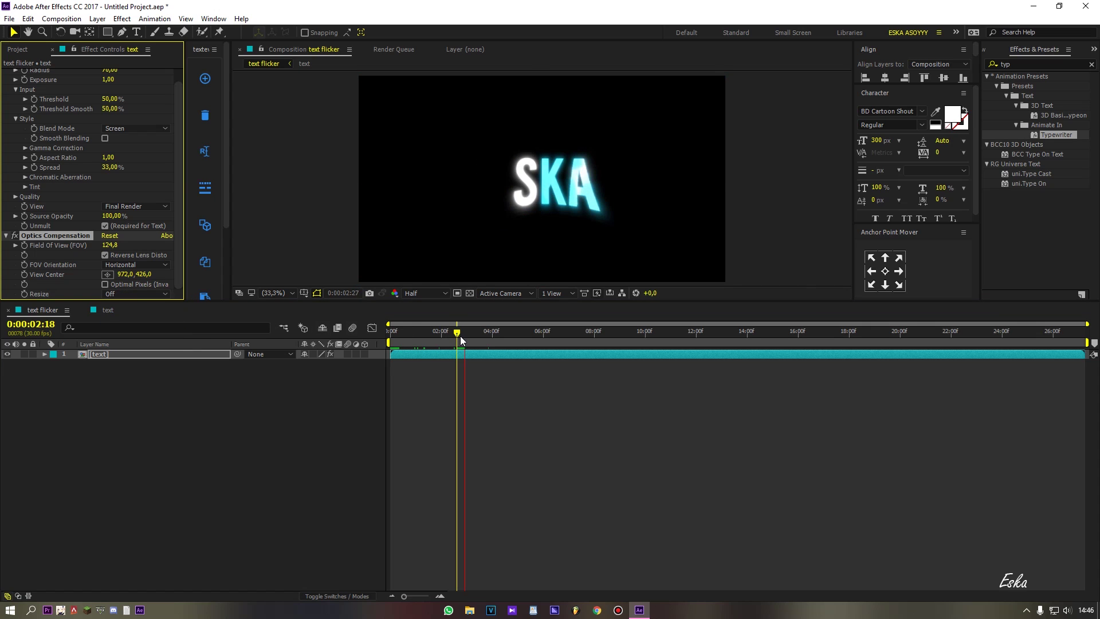
- Fine-tune the field of view to 121.1 and preview the warped ESKA text
{"action": "left_click_drag", "start_coordinate": [459, 335], "coordinate": [433, 335]}
{"action": "left_click_drag", "start_coordinate": [110, 245], "coordinate": [99, 244]}
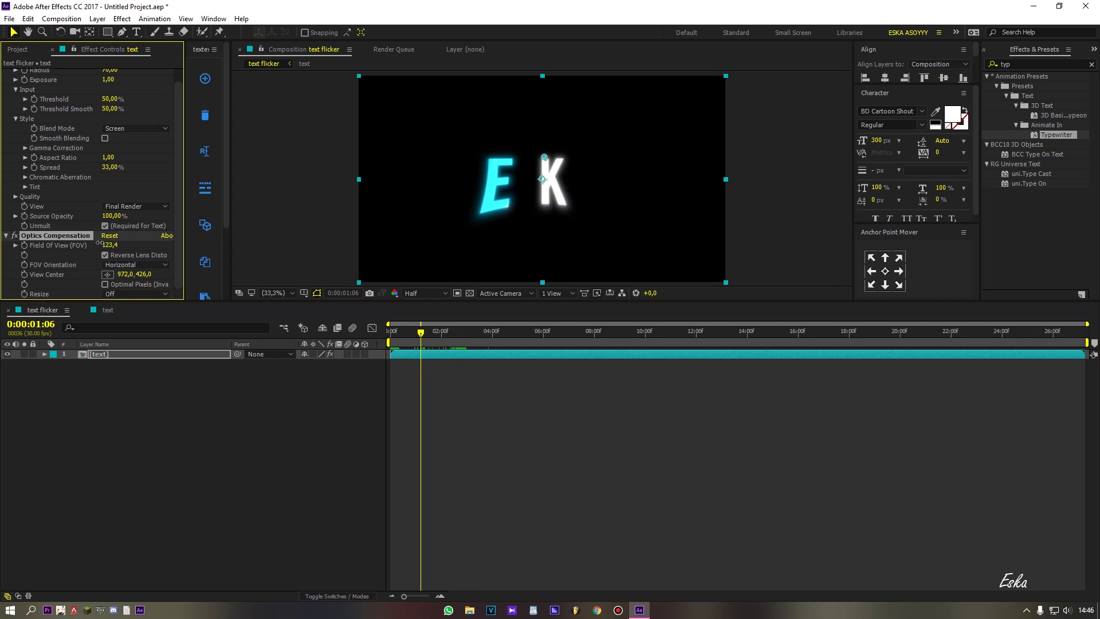
{"action": "key", "text": "space"}
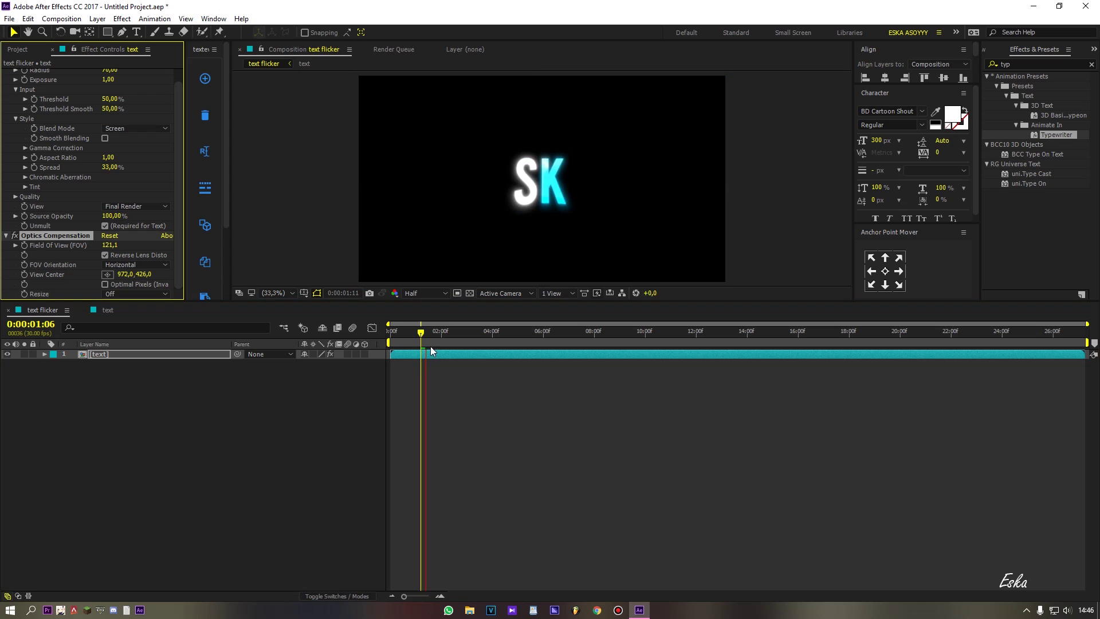
{"action": "left_click_drag", "start_coordinate": [449, 341], "coordinate": [554, 379]}
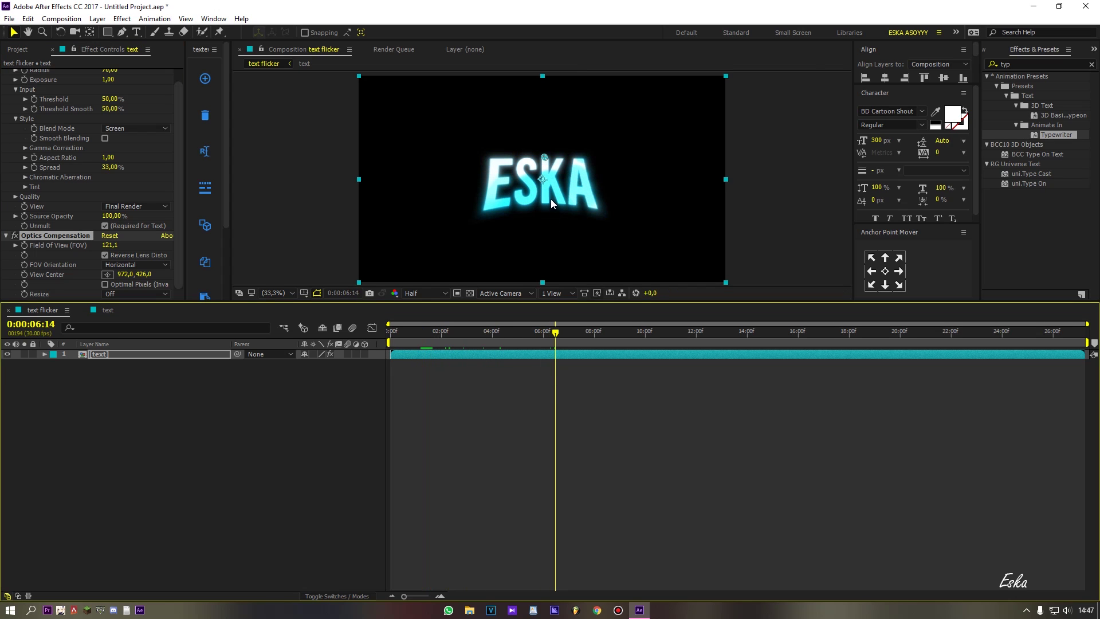